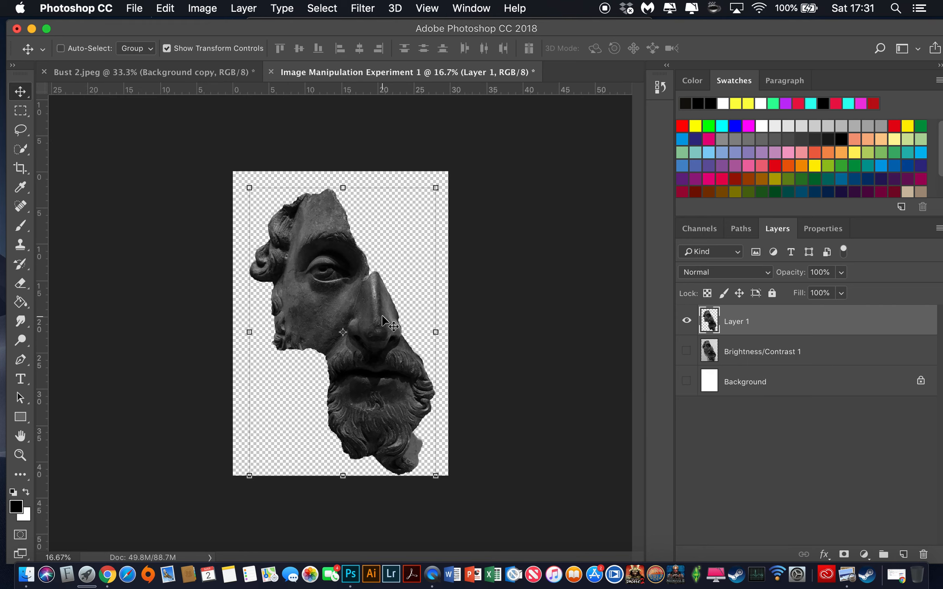
# Try a Color Halftone filter on Layer 1 with a 15-pixel maximum radius and all screen angles at 45 degrees.
pyautogui.press('super+plus')
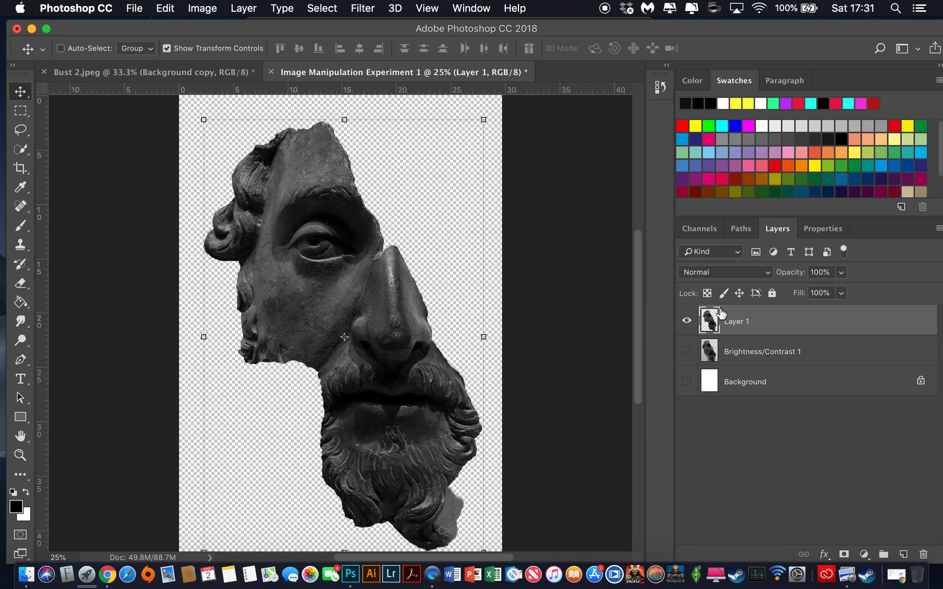
pyautogui.click(357, 9)
pyautogui.moveTo(396, 240)
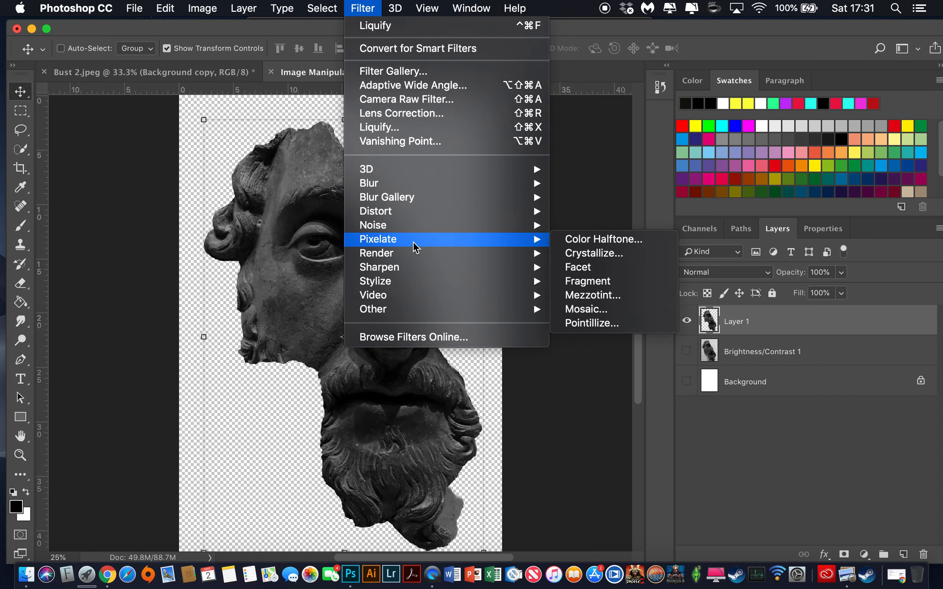
pyautogui.click(570, 240)
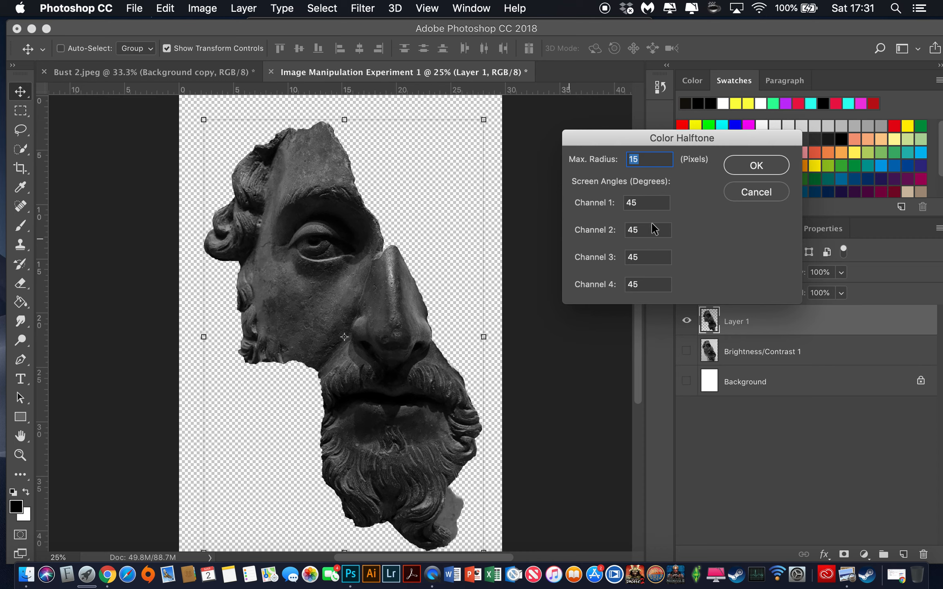
pyautogui.click(764, 172)
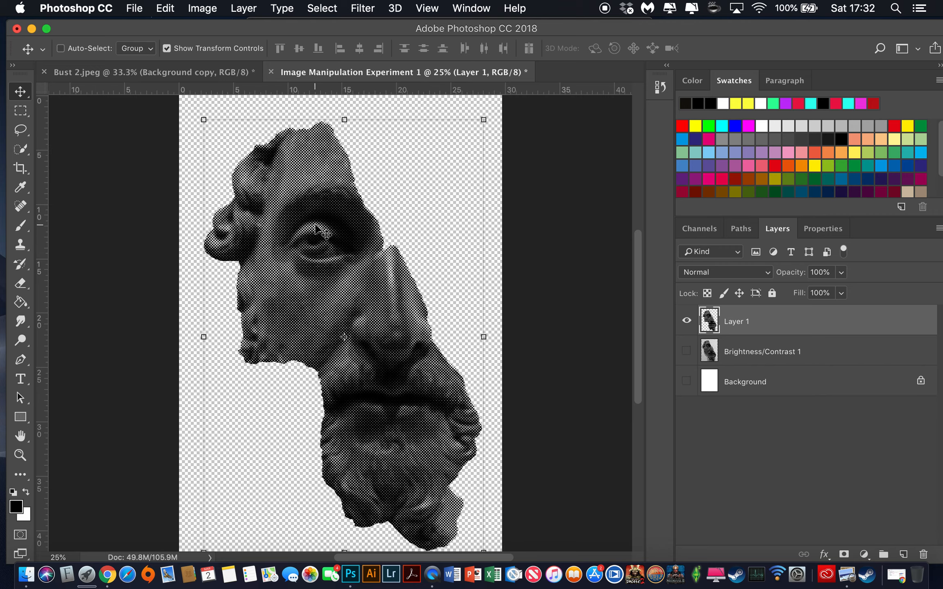
# Examine the halftone dot pattern on the statue face at close-up and full-image magnifications.
pyautogui.press('super+equal')
pyautogui.press('super+equal')
pyautogui.press('super+equal')
pyautogui.press('super+equal')
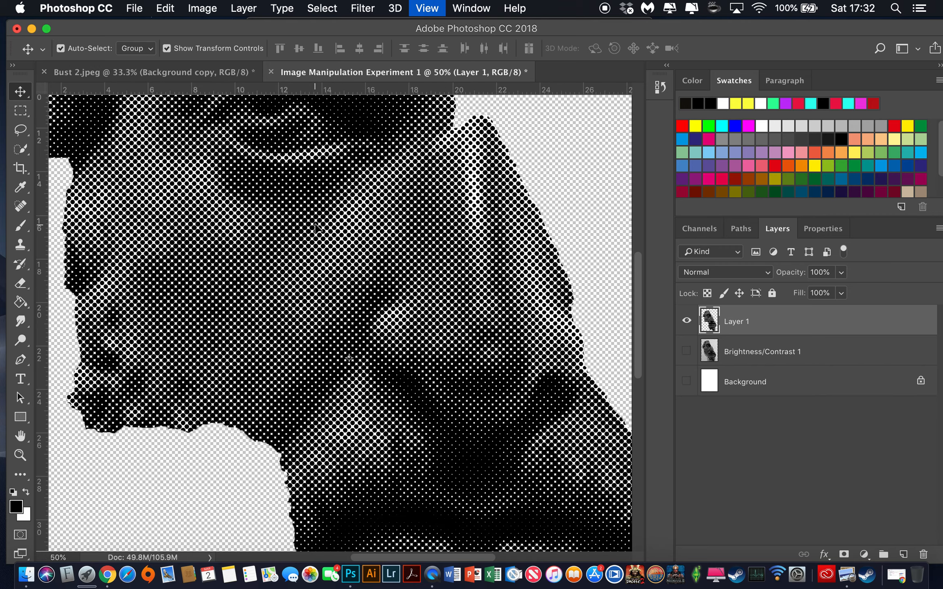
pyautogui.moveTo(312, 217); pyautogui.dragTo(313, 325)
pyautogui.press('super+r')
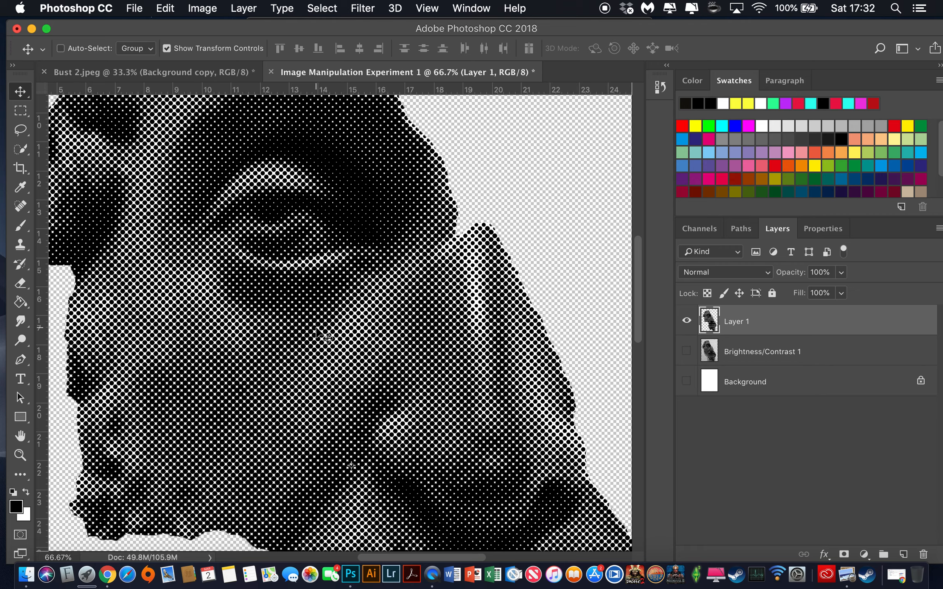
pyautogui.press('super+minus')
pyautogui.press('super+minus')
pyautogui.press('super+minus')
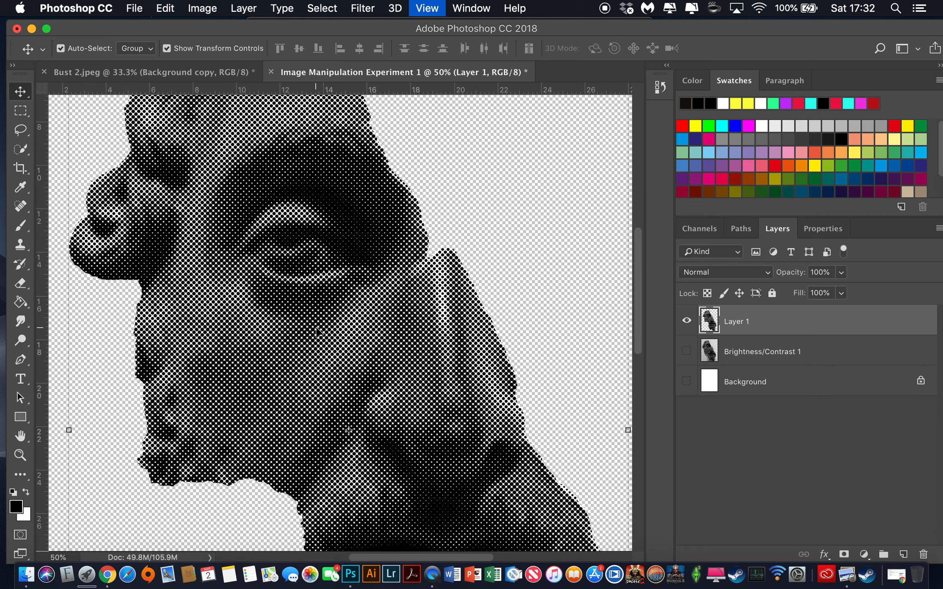
pyautogui.press('super+minus')
pyautogui.press('super+minus')
pyautogui.press('super+minus')
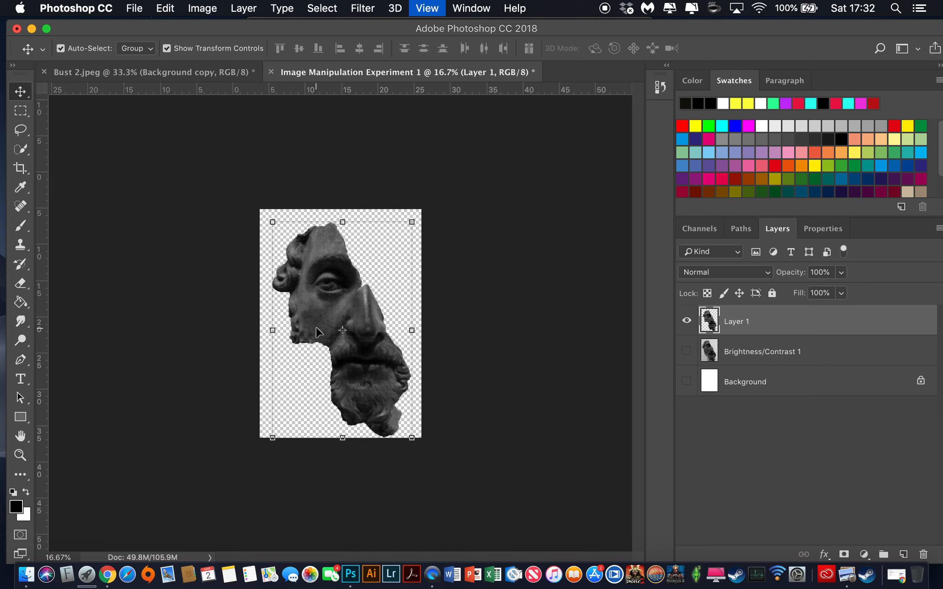
pyautogui.press('super+plus')
pyautogui.press('super+plus')
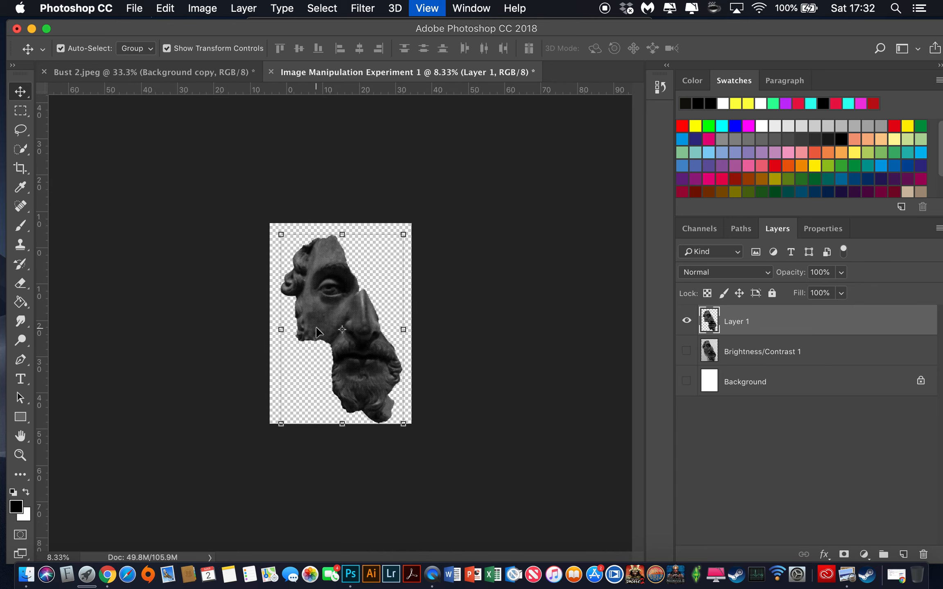
pyautogui.press('super+plus')
pyautogui.press('super+plus')
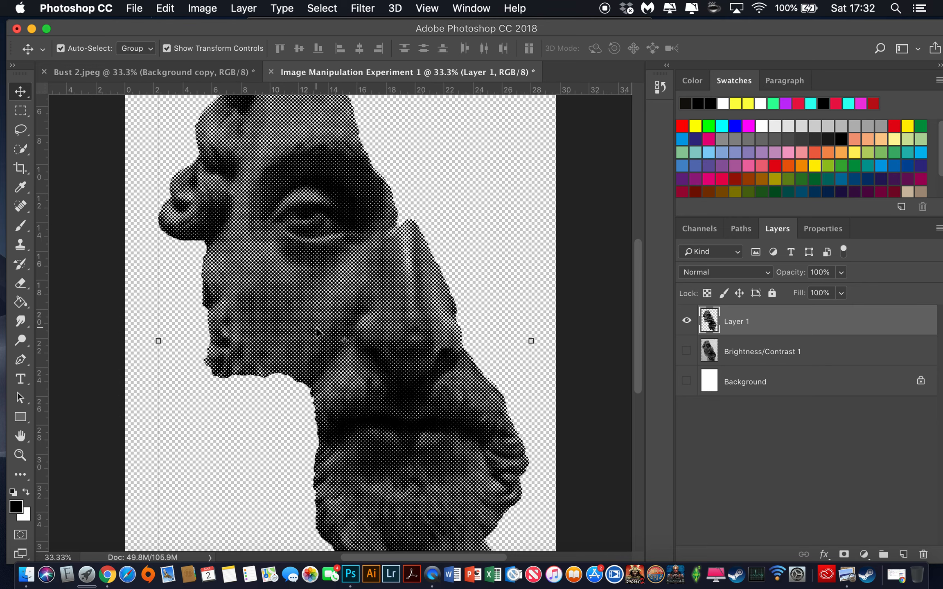
# Apply a Color Halftone filter to Layer 1 with a 25-pixel maximum radius and all screen angles at 45 degrees.
pyautogui.click(362, 9)
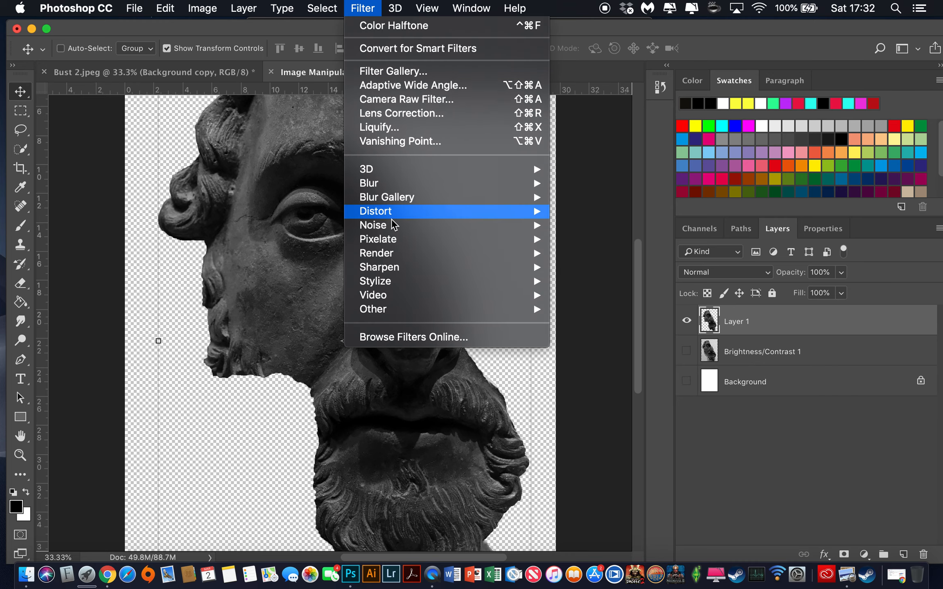
pyautogui.moveTo(393, 242)
pyautogui.click(614, 240)
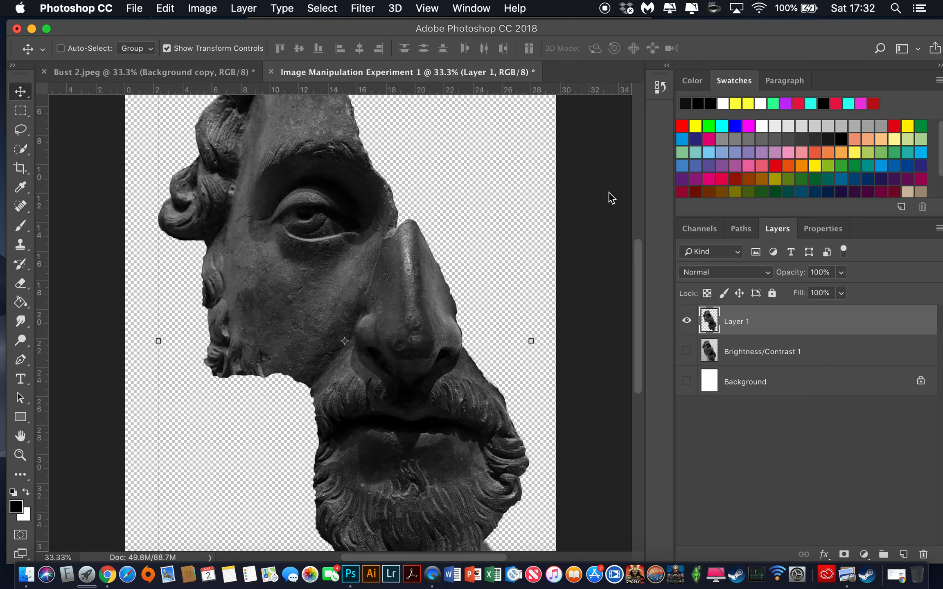
pyautogui.click(621, 177)
pyautogui.click(647, 160)
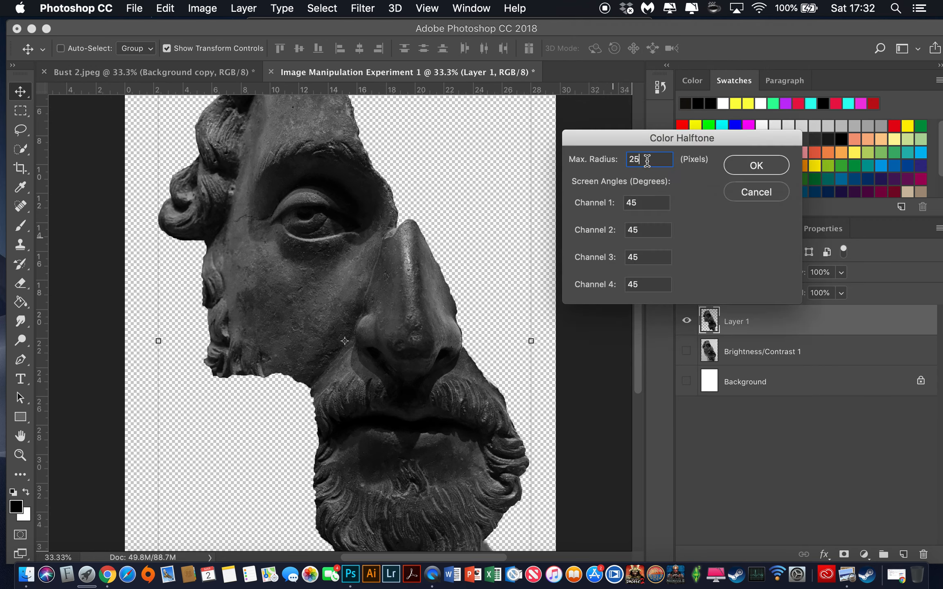
pyautogui.click(652, 160)
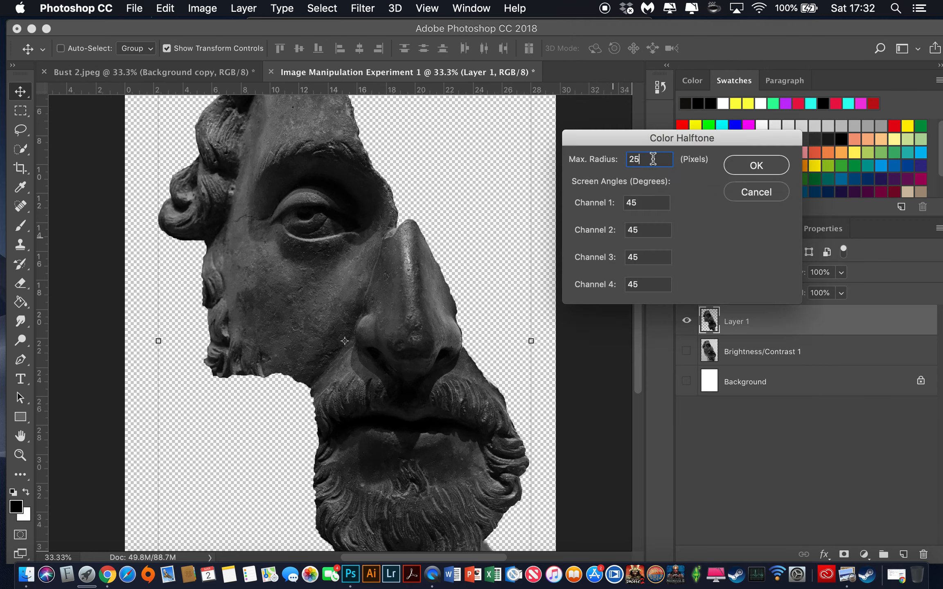
pyautogui.click(744, 167)
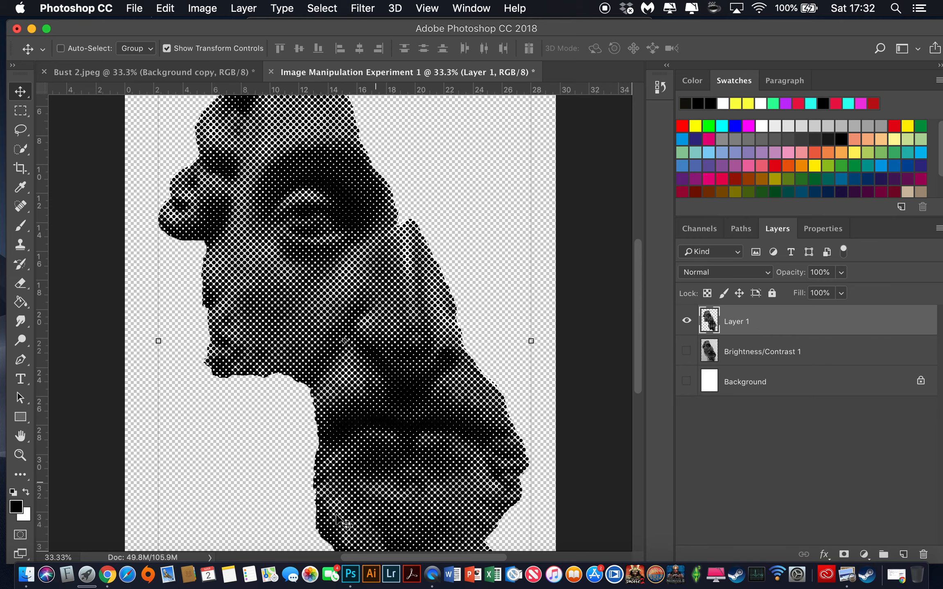
# Compare the halftone with the reference image Tatlin Poster.jpg in Preview, and return to the Photoshop document.
pyautogui.hotkey('ctrl', 'Up')
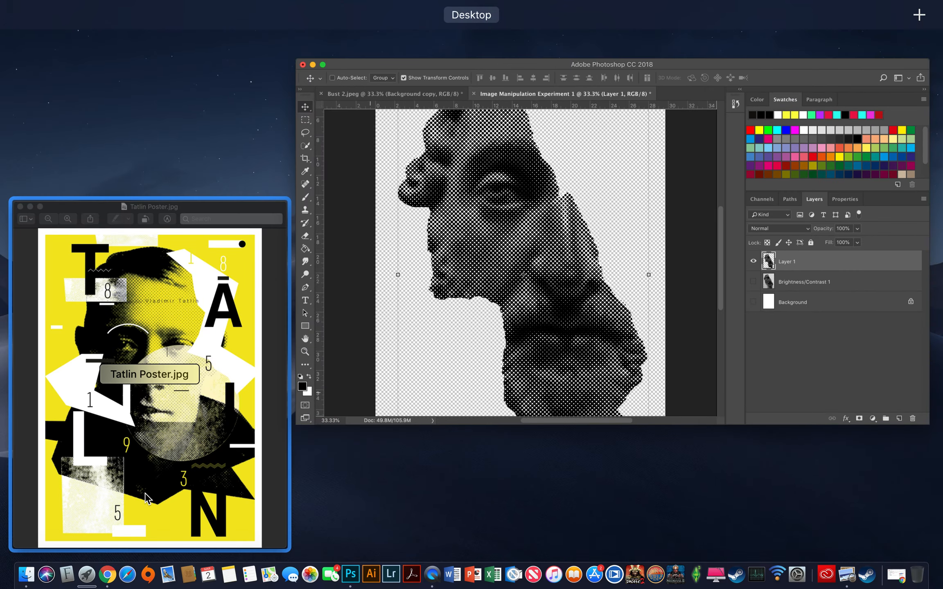
pyautogui.click(146, 499)
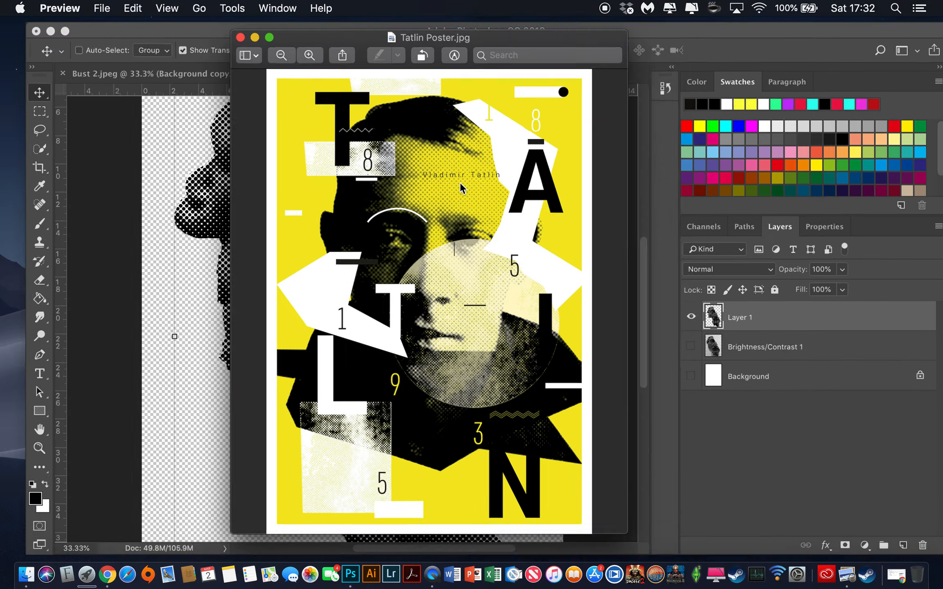
pyautogui.hotkey('ctrl', 'Up')
pyautogui.click(609, 229)
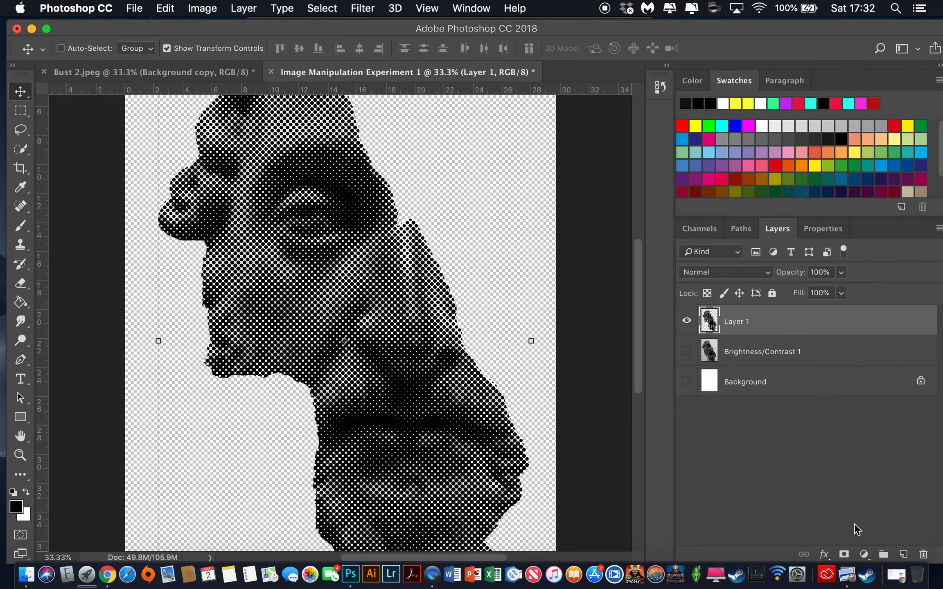
# Start a Color Overlay on Layer 1 and choose the bright pink f429a5 as its colour.
pyautogui.click(828, 555)
pyautogui.click(848, 475)
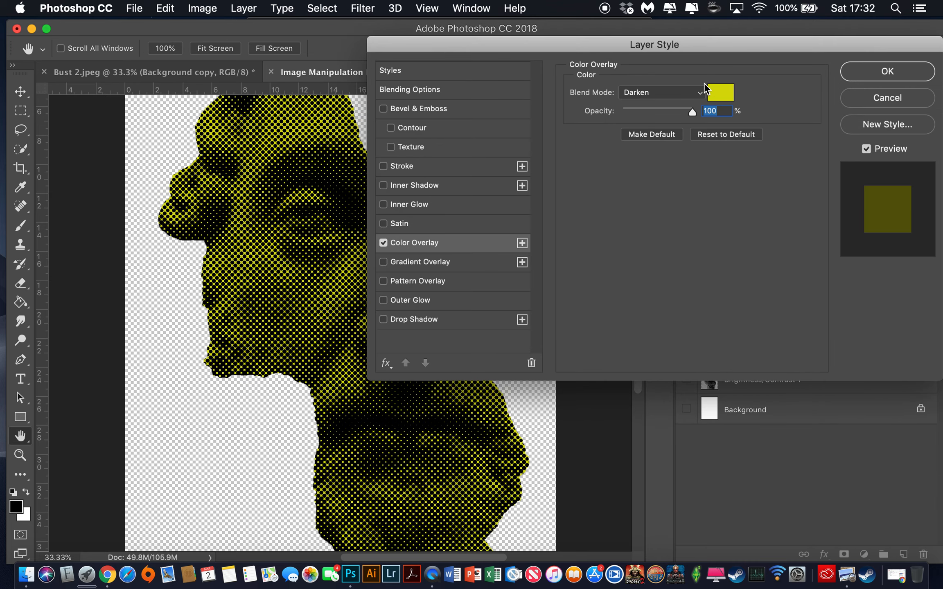
pyautogui.click(722, 95)
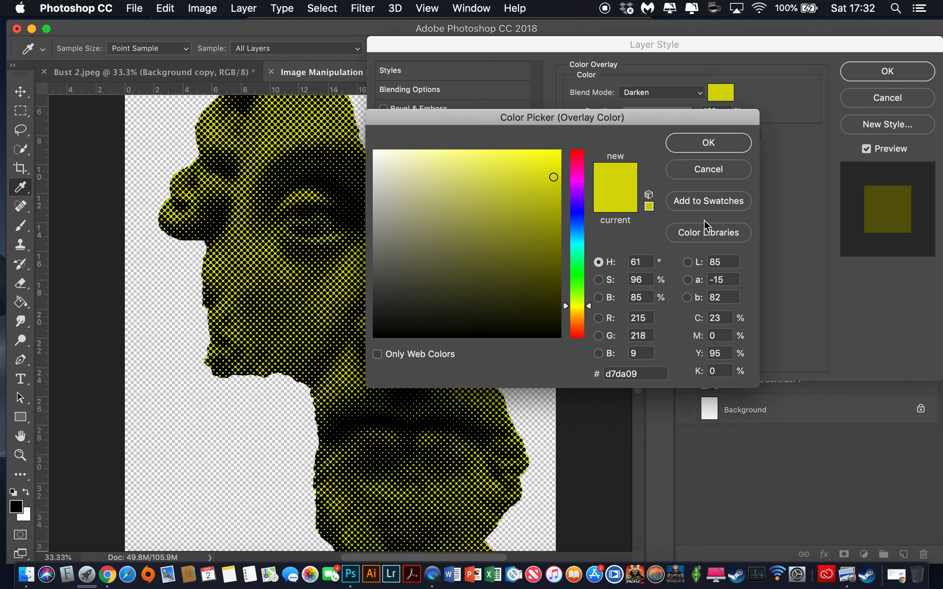
pyautogui.click(533, 176)
pyautogui.click(530, 174)
pyautogui.click(577, 169)
pyautogui.moveTo(534, 175); pyautogui.dragTo(529, 156)
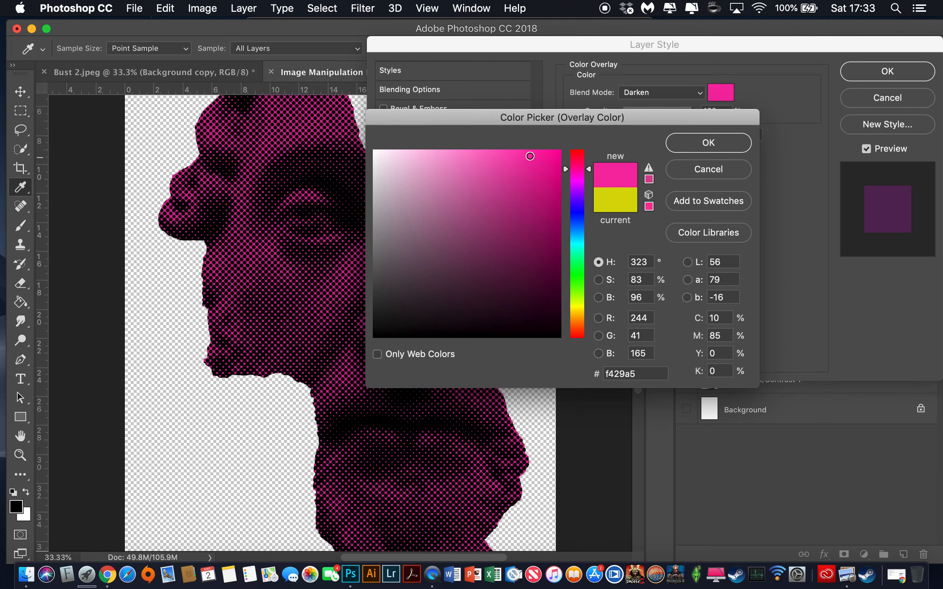
# Save the pink as Swatch 2 without keeping the overlay, and make the new swatch the foreground colour.
pyautogui.click(708, 201)
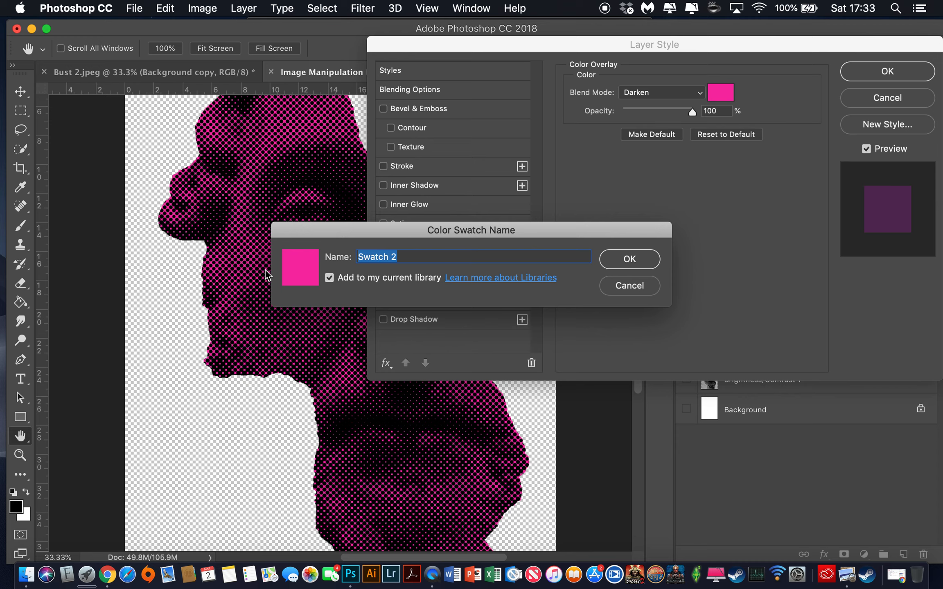
pyautogui.click(642, 264)
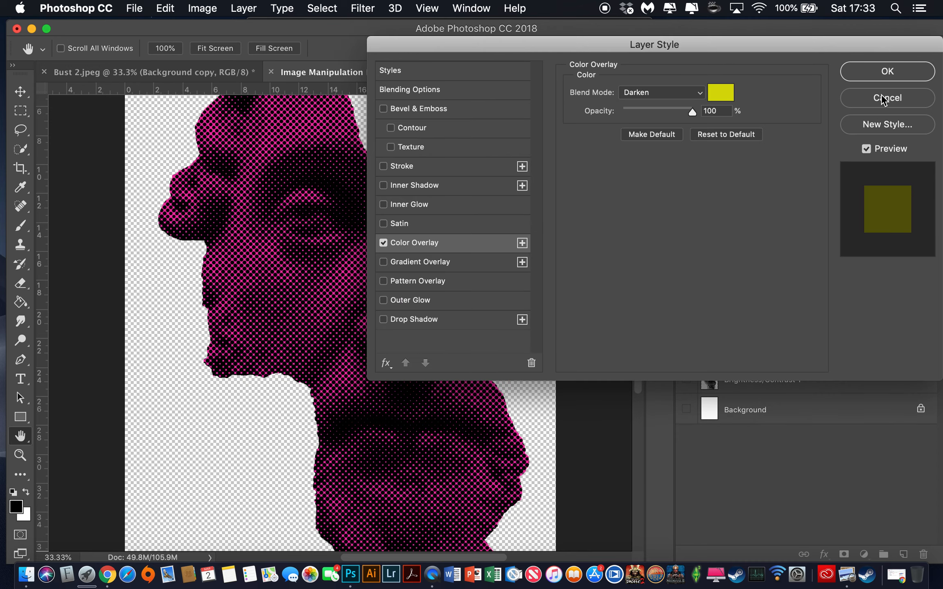
pyautogui.click(883, 98)
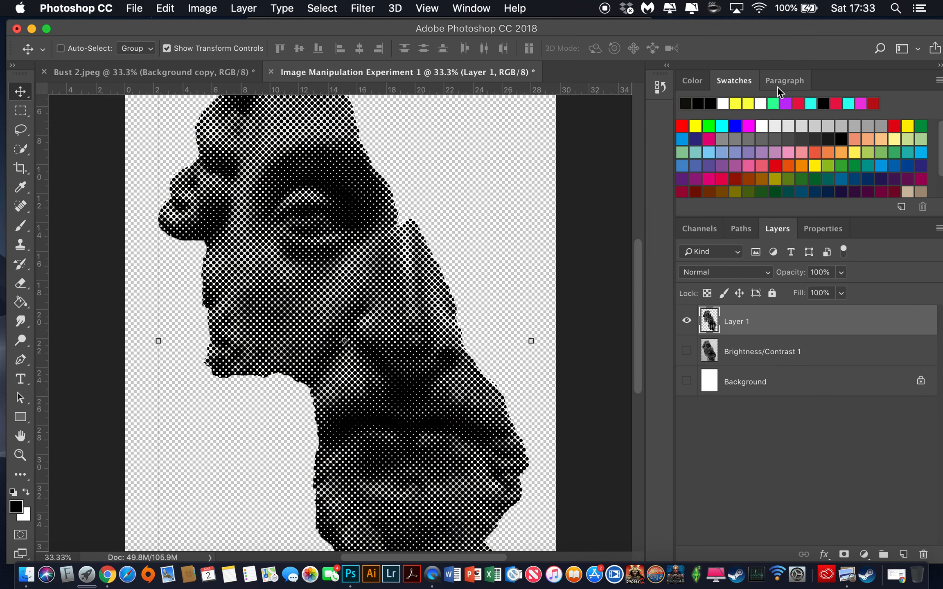
pyautogui.scroll(-2, 904, 177)
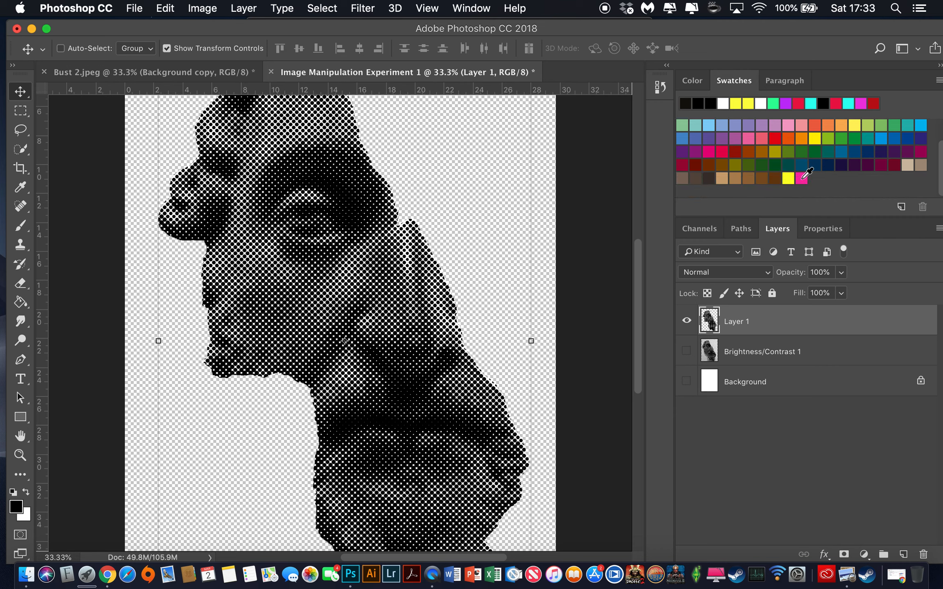
pyautogui.click(802, 177)
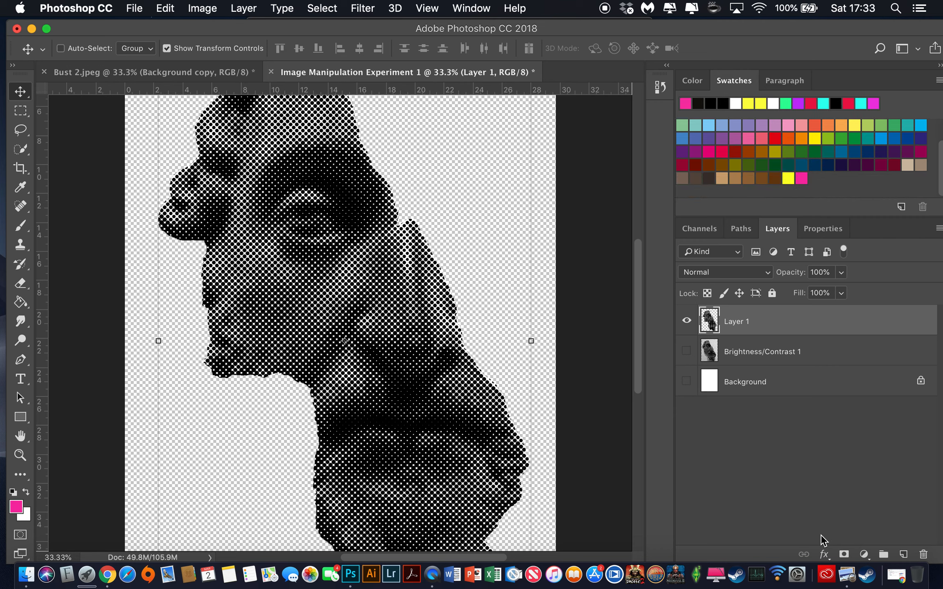
pyautogui.click(825, 555)
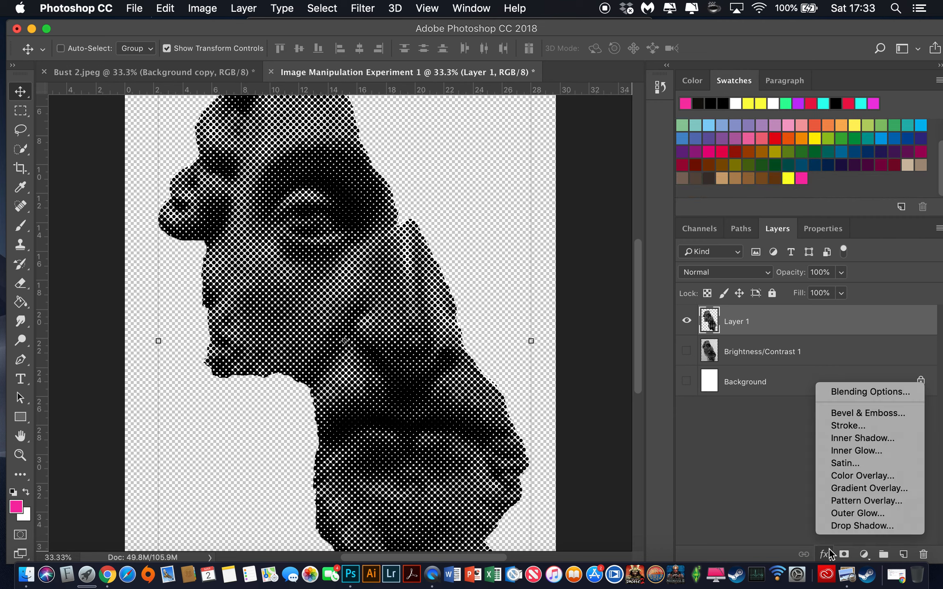
pyautogui.click(851, 478)
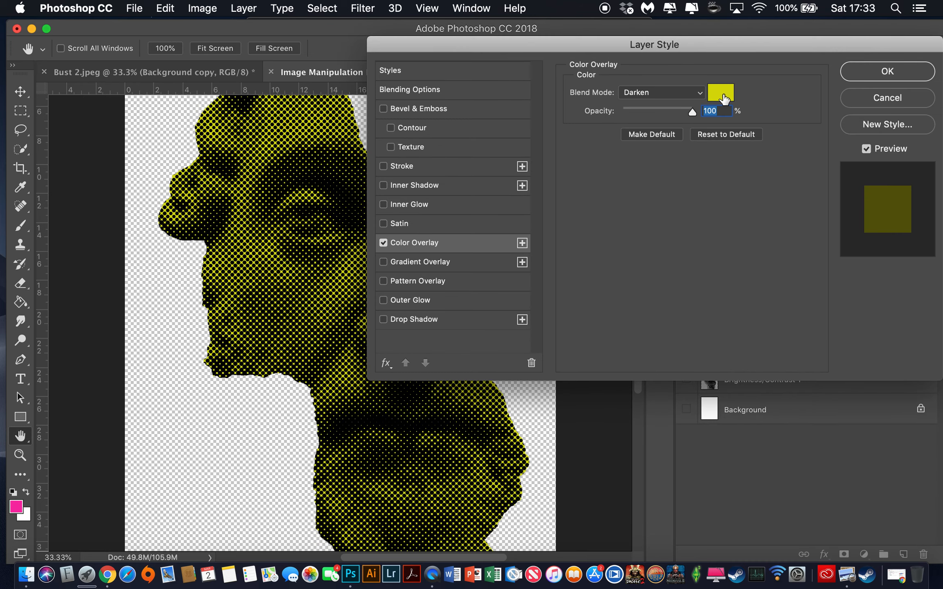
pyautogui.click(721, 93)
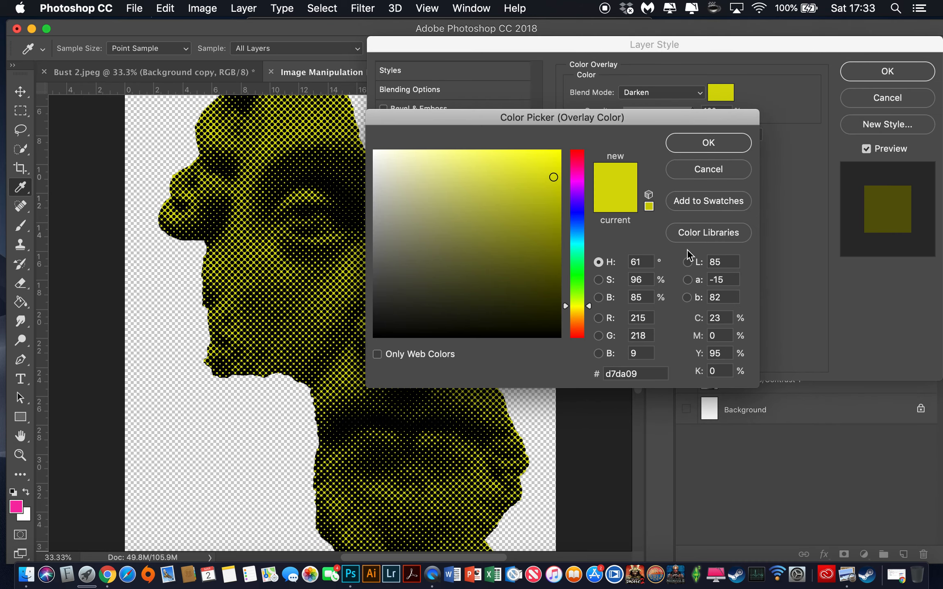
pyautogui.click(695, 233)
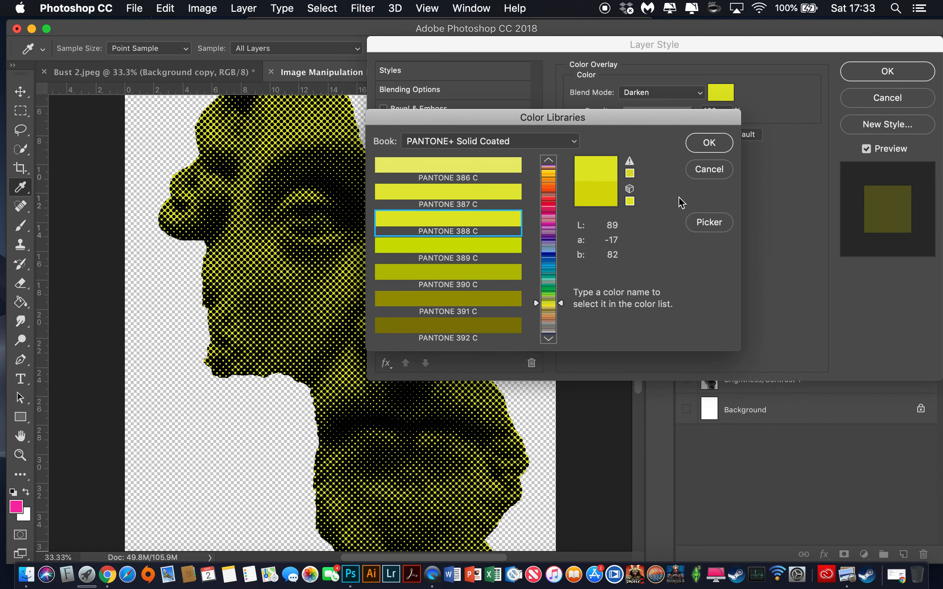
pyautogui.press('Return')
pyautogui.click(874, 102)
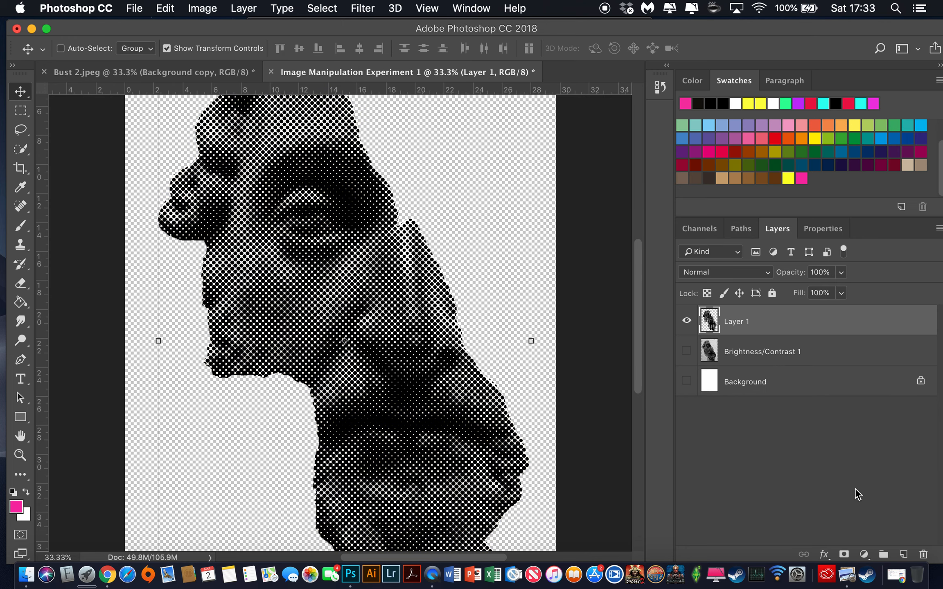
pyautogui.click(825, 554)
pyautogui.click(846, 475)
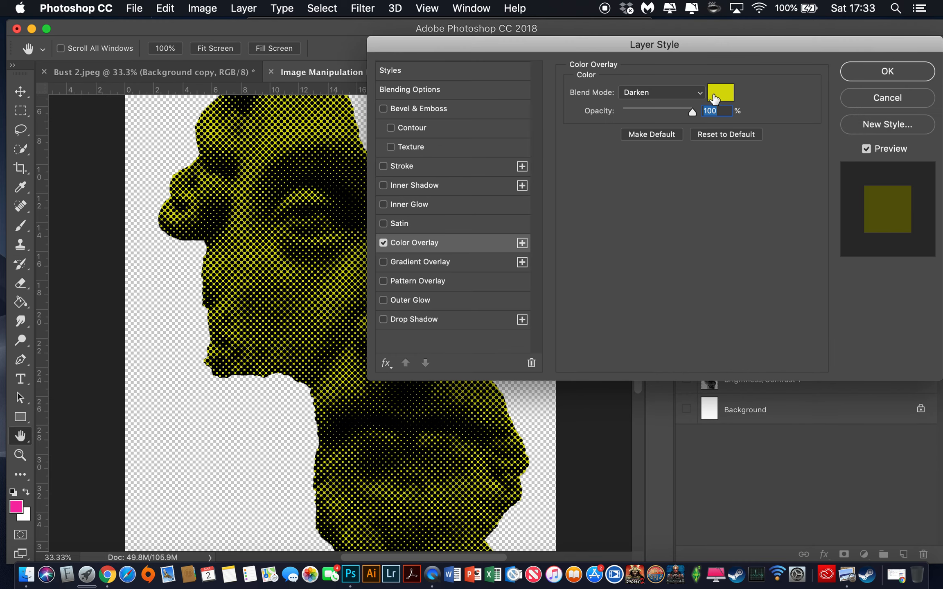
pyautogui.click(879, 101)
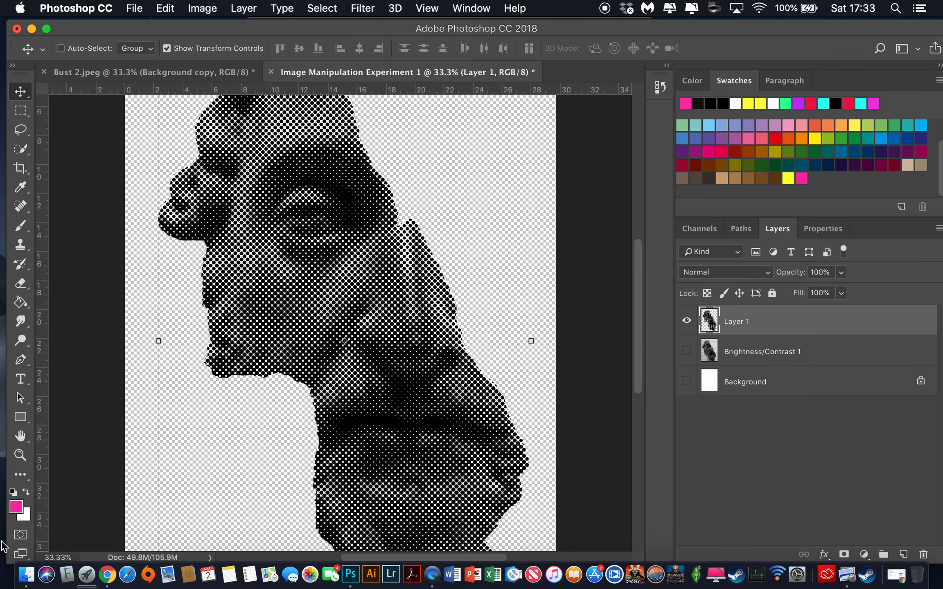
# Copy the hex code of the pink foreground colour from the Color Picker.
pyautogui.click(16, 507)
pyautogui.click(622, 375)
pyautogui.doubleClick(621, 375)
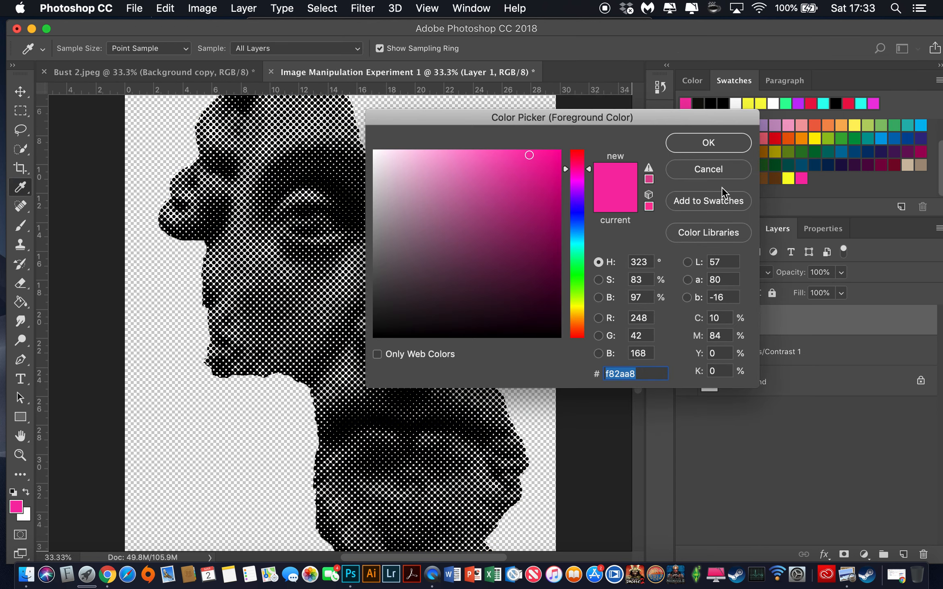
pyautogui.click(715, 172)
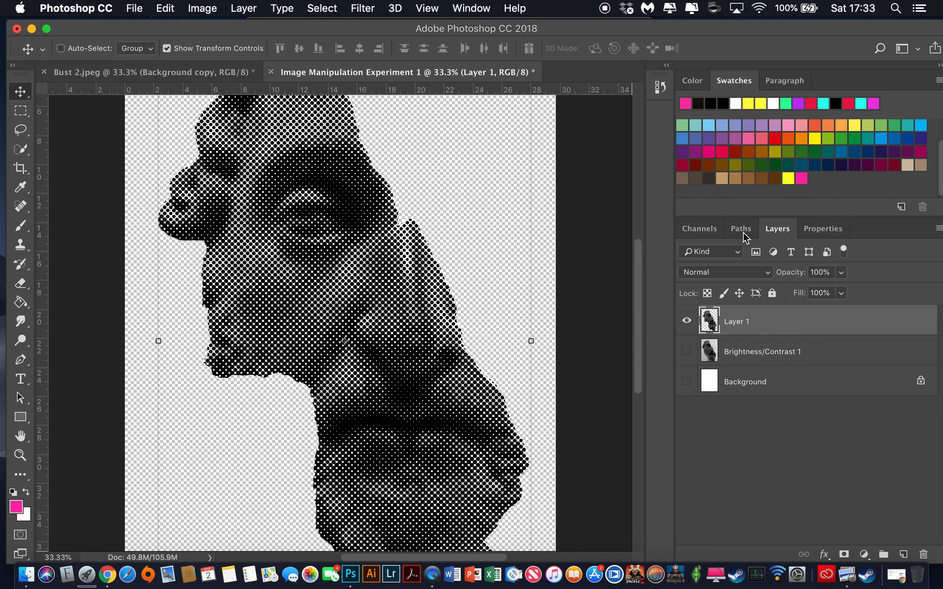
# Apply a Color Overlay to Layer 1 in pink f82aa8 with Darken blend mode and about 97% opacity, and compare the layer hidden and shown.
pyautogui.click(824, 554)
pyautogui.click(855, 476)
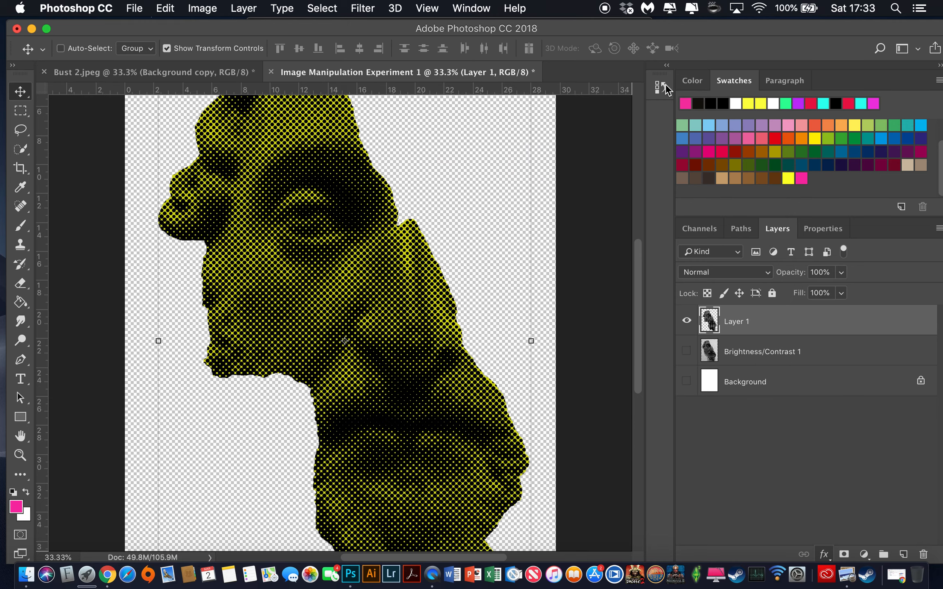
pyautogui.click(721, 96)
pyautogui.doubleClick(637, 373)
pyautogui.write('f03aa6')
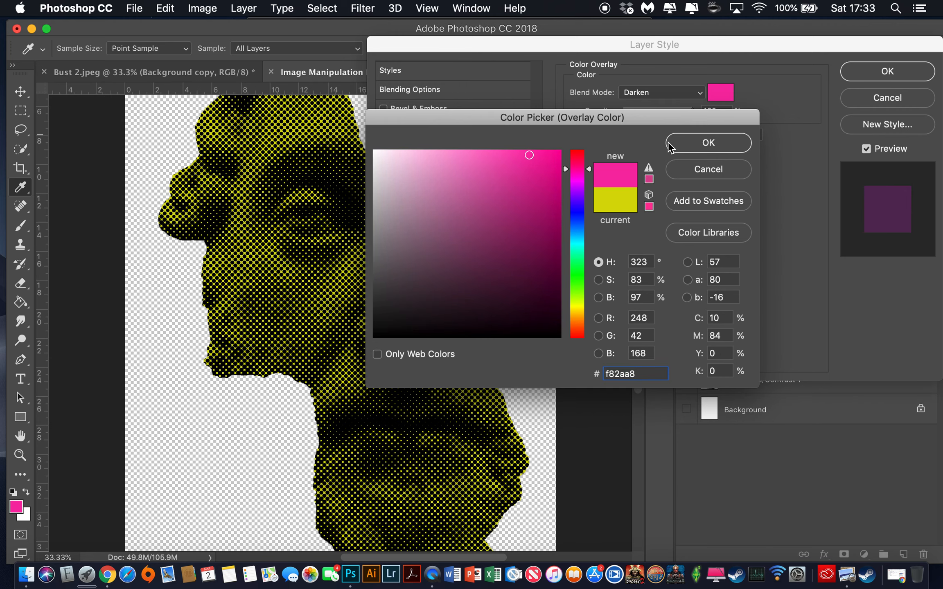
pyautogui.click(704, 143)
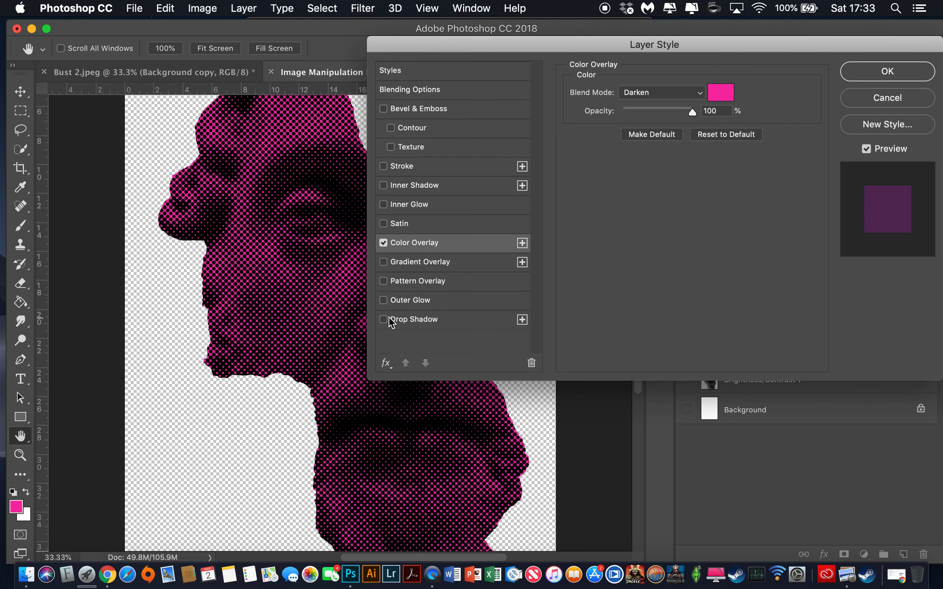
pyautogui.moveTo(669, 115); pyautogui.dragTo(690, 110)
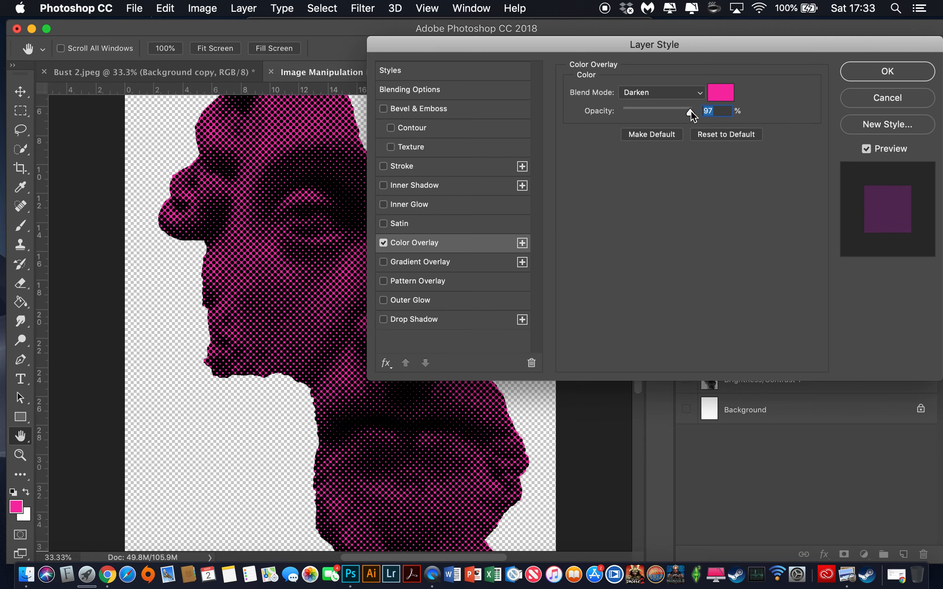
pyautogui.click(860, 73)
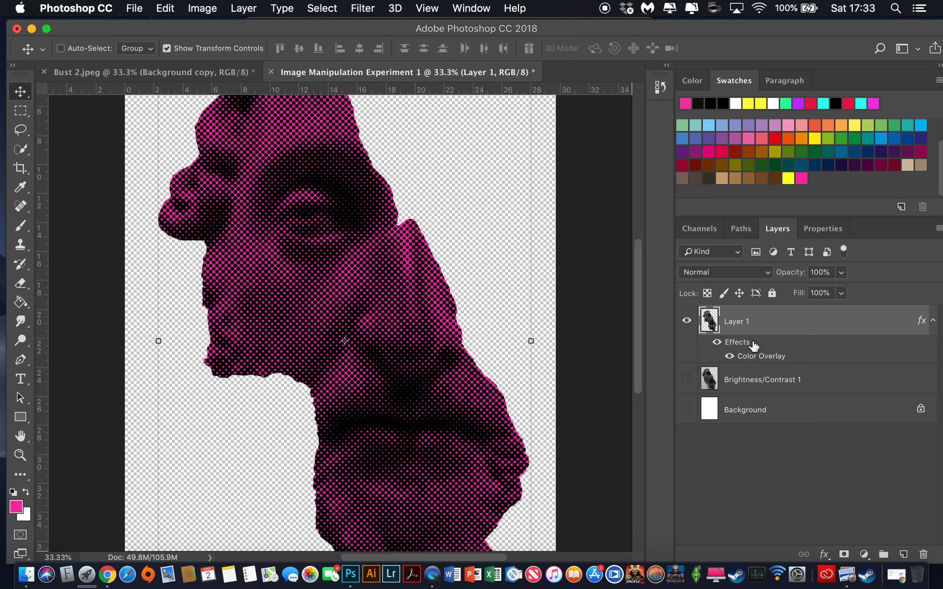
pyautogui.click(686, 321)
pyautogui.click(686, 321)
# Add an empty layer above Layer 1 and set the Pen tool to Shape mode.
pyautogui.press('super+minus')
pyautogui.press('super+minus')
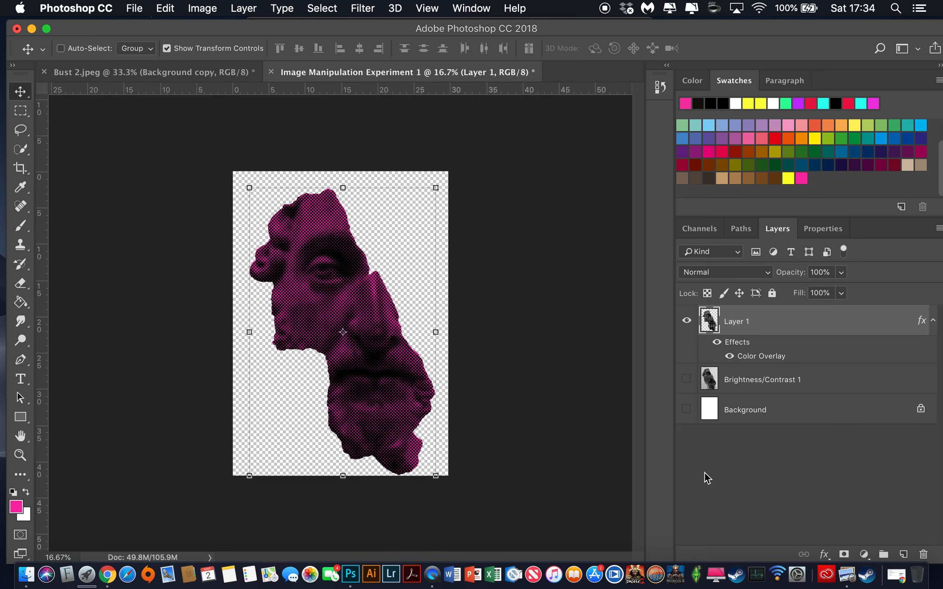
pyautogui.press('super+plus')
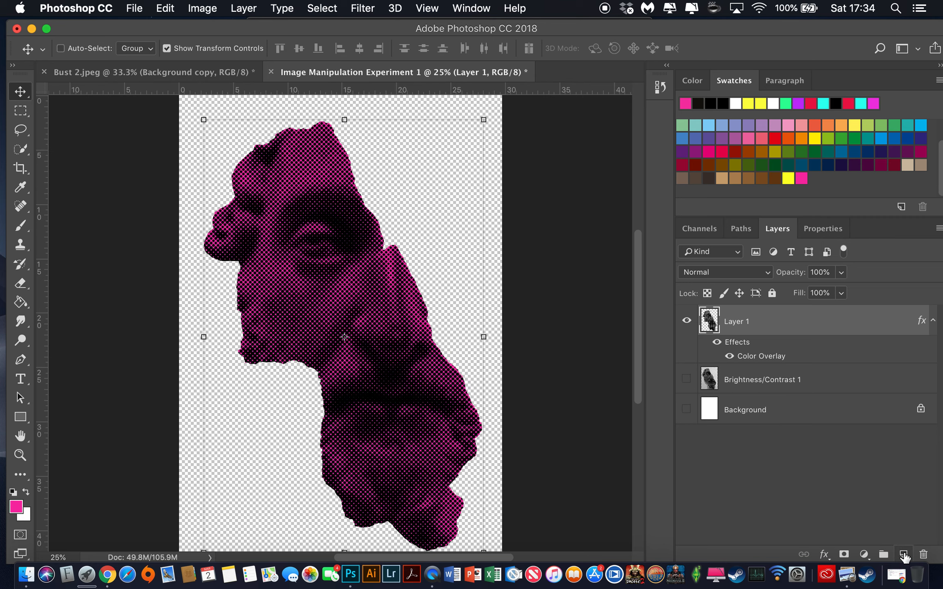
pyautogui.click(904, 555)
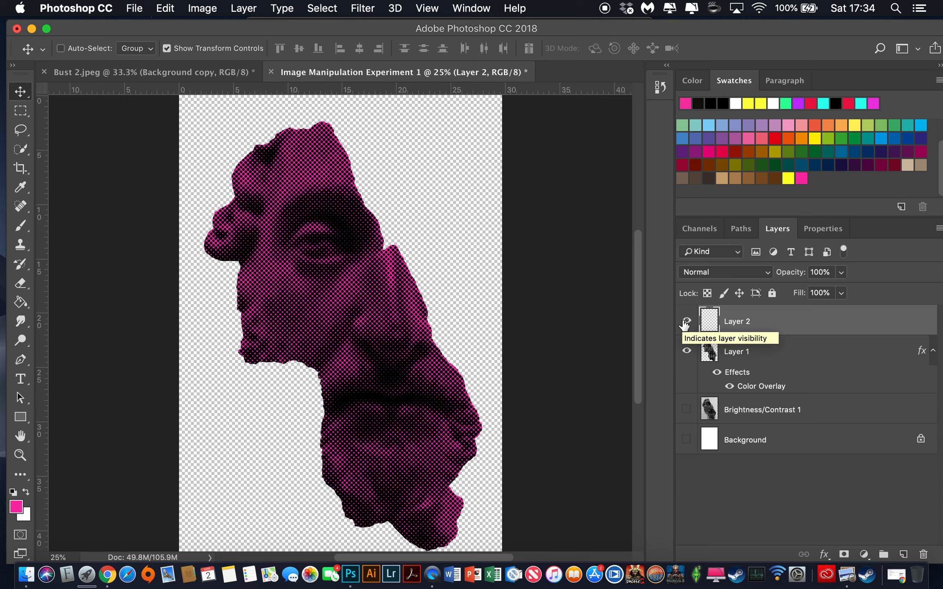
pyautogui.press('p')
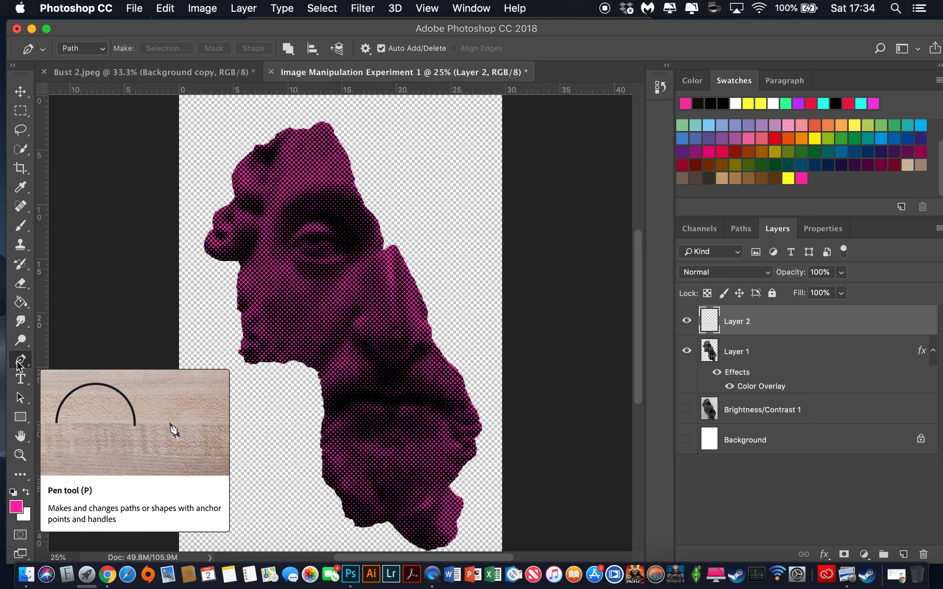
pyautogui.press('d')
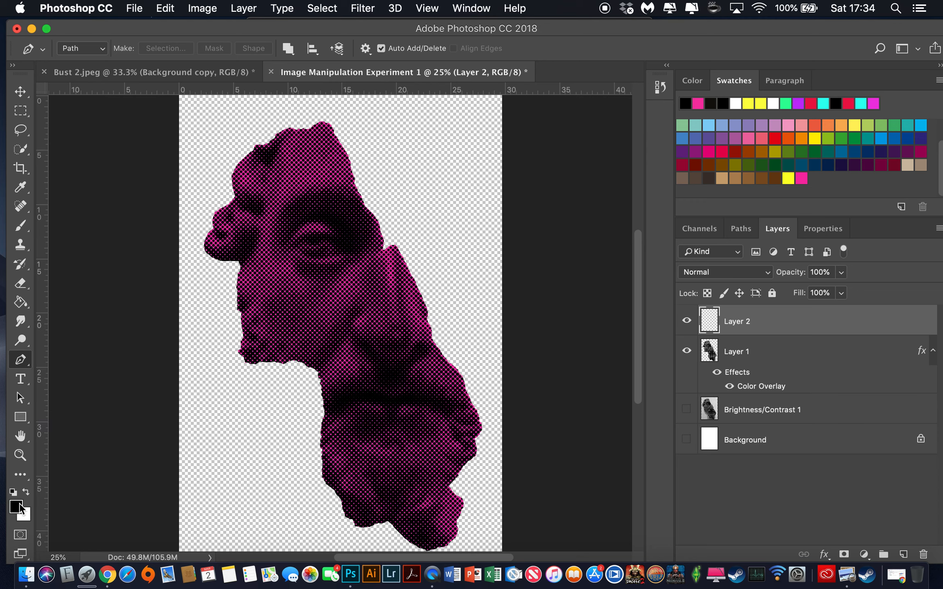
pyautogui.click(101, 49)
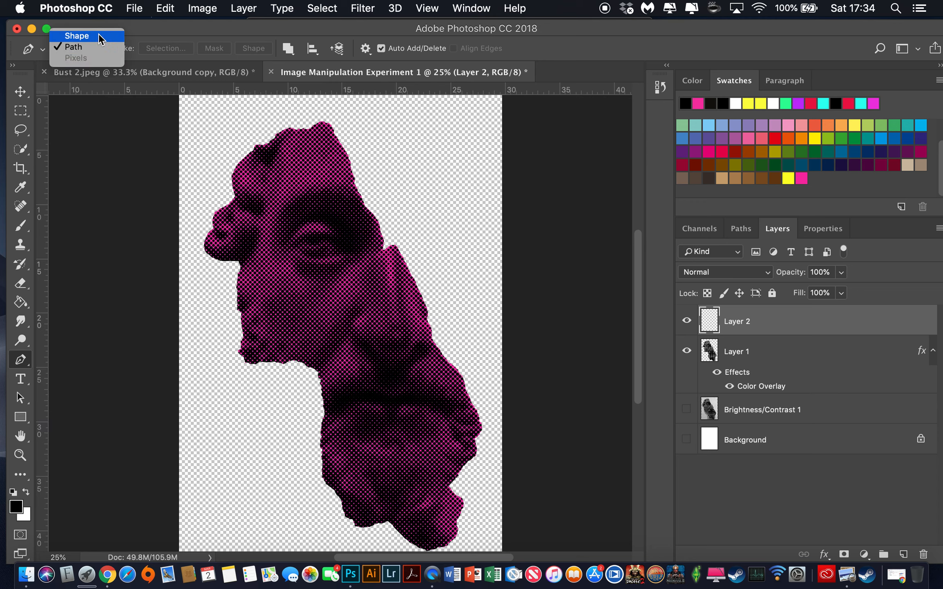
pyautogui.click(86, 36)
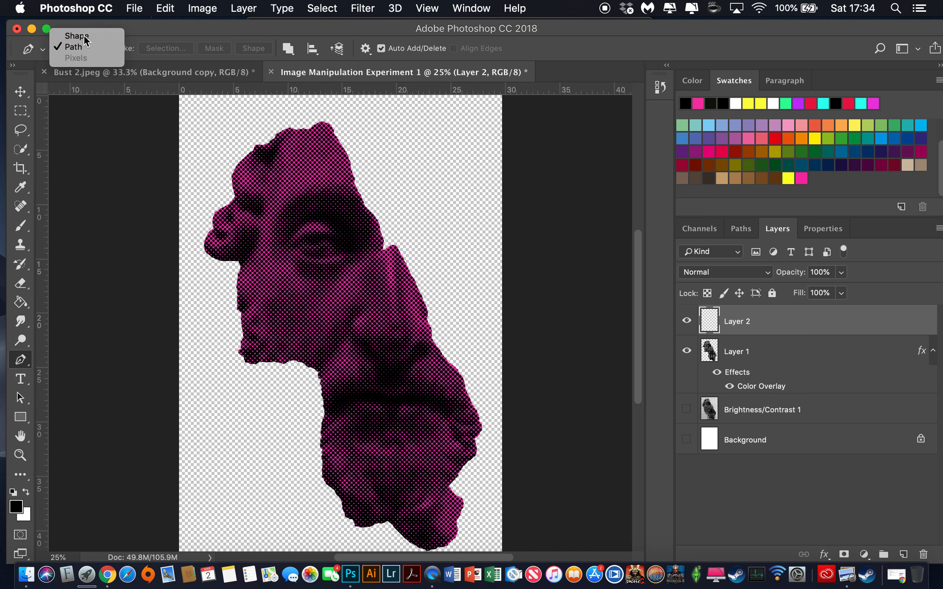
# Choose a bright lime green as the foreground colour and return to the Pen tool.
pyautogui.click(16, 509)
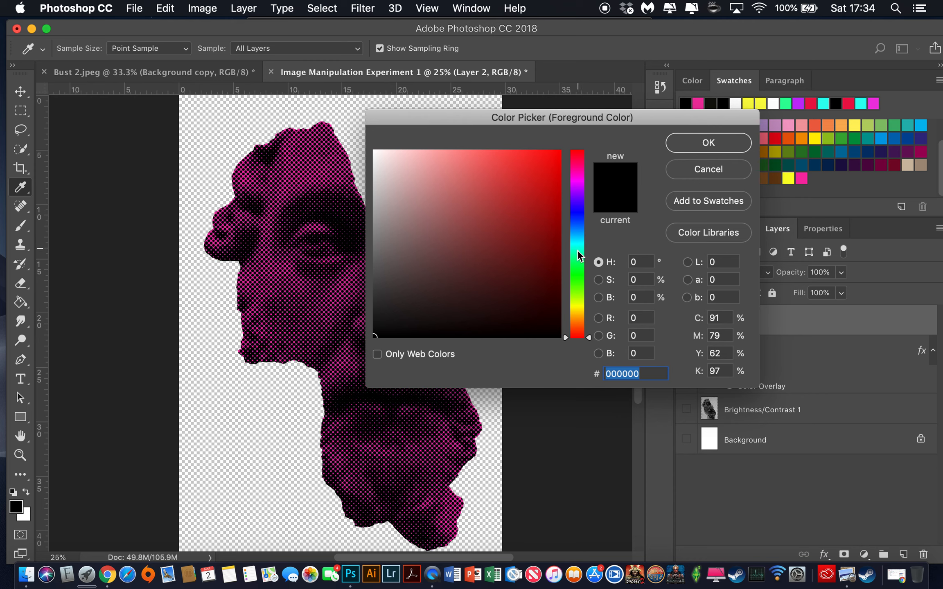
pyautogui.moveTo(577, 262); pyautogui.dragTo(578, 291)
pyautogui.moveTo(531, 169); pyautogui.dragTo(534, 139)
pyautogui.click(701, 147)
pyautogui.press('p')
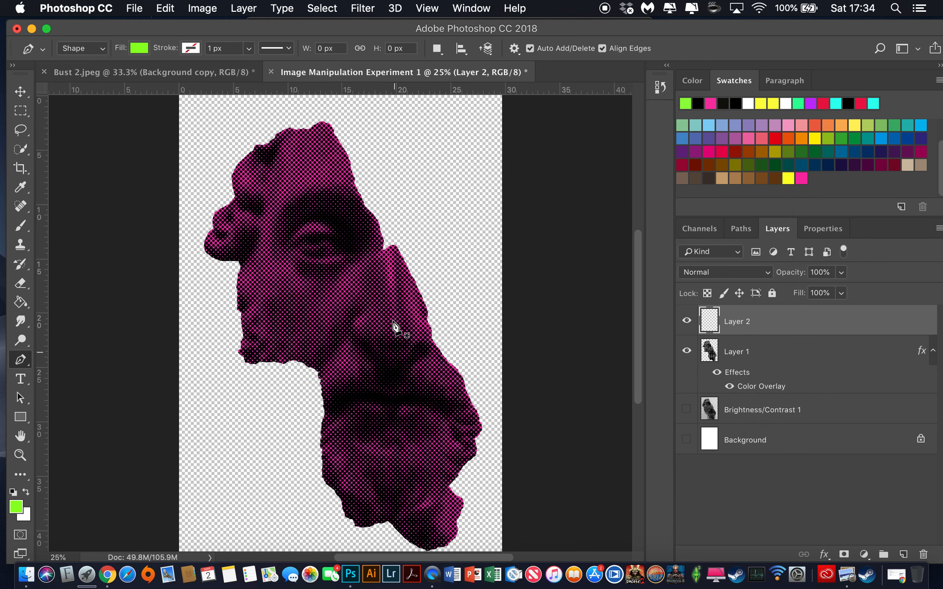
# Draw a closed seven-point angular green shape, about 1318 by 2506 px, over the statue's eye and the blank area beside the forehead.
pyautogui.click(411, 135)
pyautogui.click(317, 204)
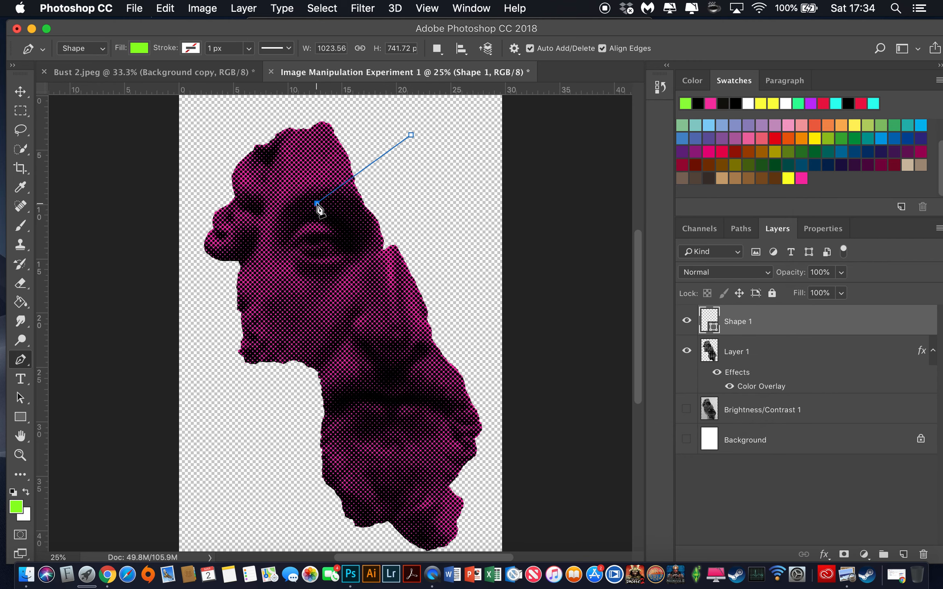
pyautogui.click(361, 328)
pyautogui.click(384, 365)
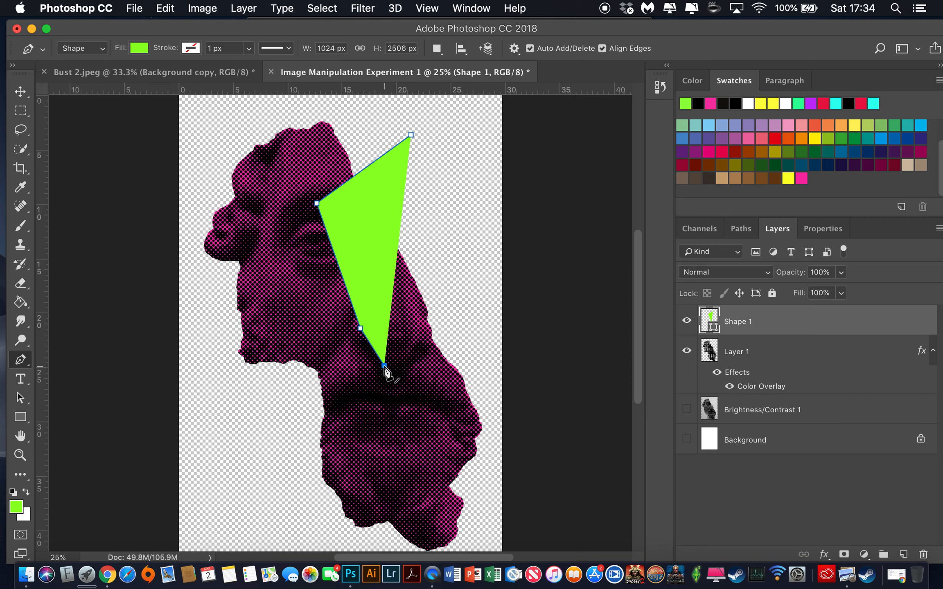
pyautogui.click(423, 266)
pyautogui.click(382, 218)
pyautogui.click(438, 187)
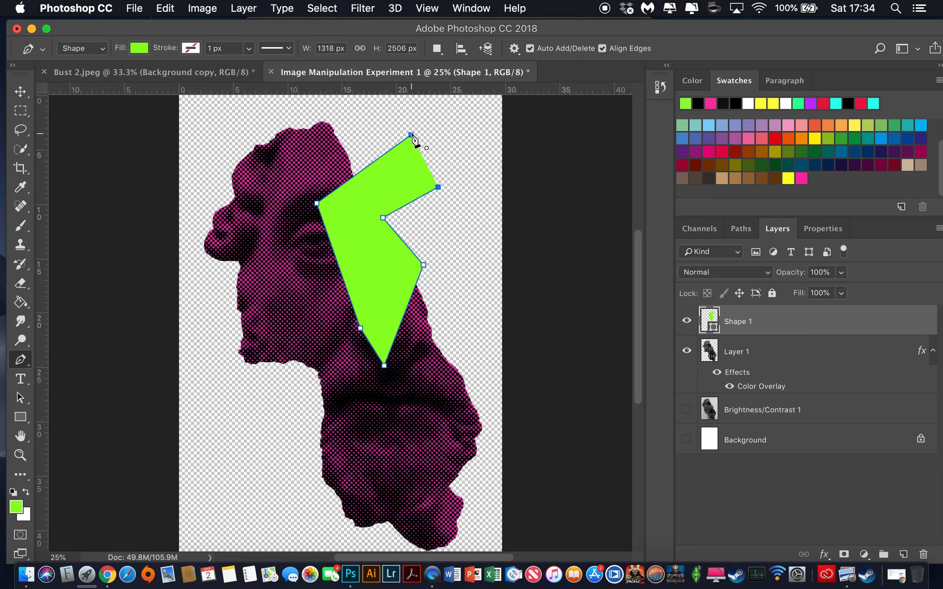
pyautogui.click(410, 135)
# Rasterize the Shape 1 layer and move the green shape to the face's upper-right edge.
pyautogui.click(20, 94)
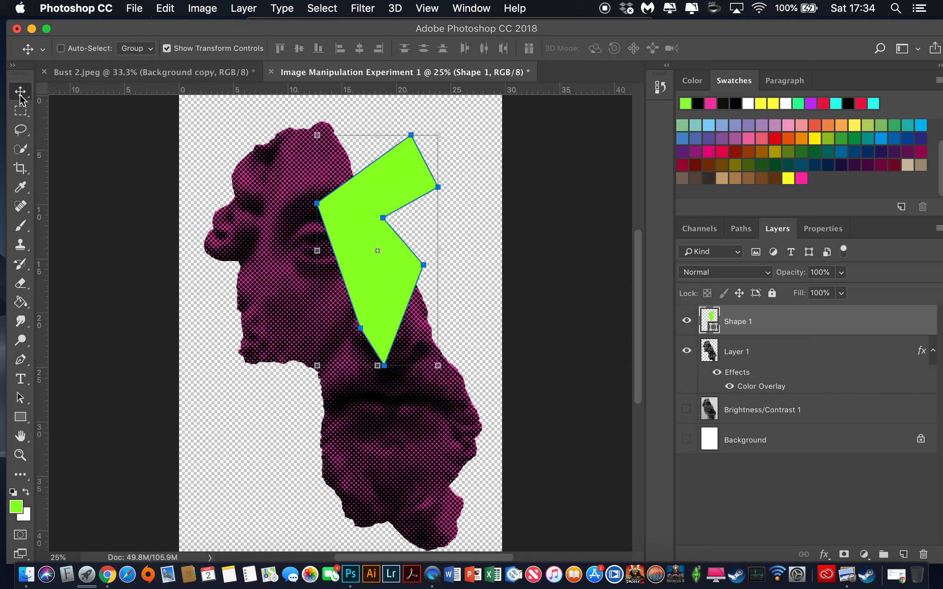
pyautogui.moveTo(348, 221); pyautogui.dragTo(242, 357)
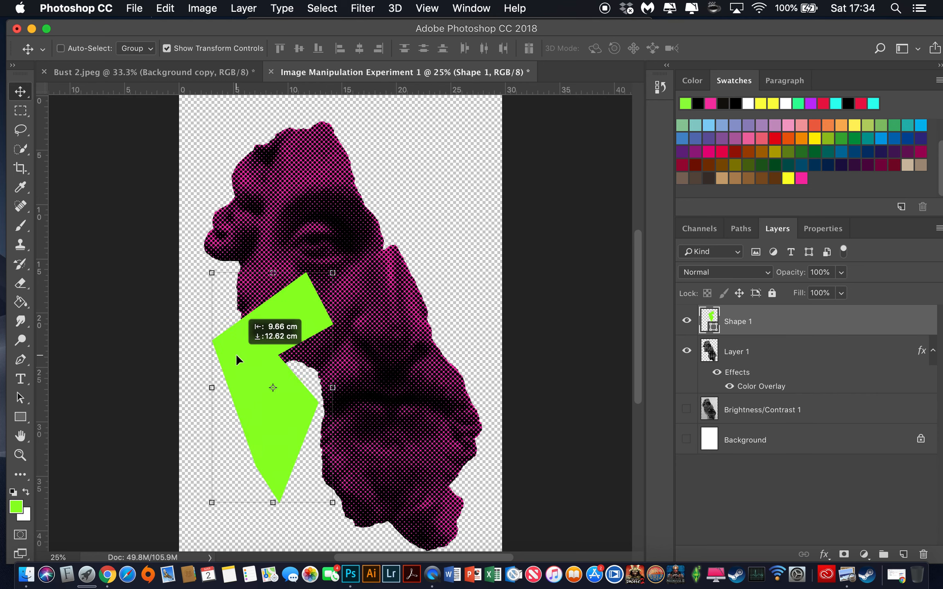
pyautogui.rightClick(738, 323)
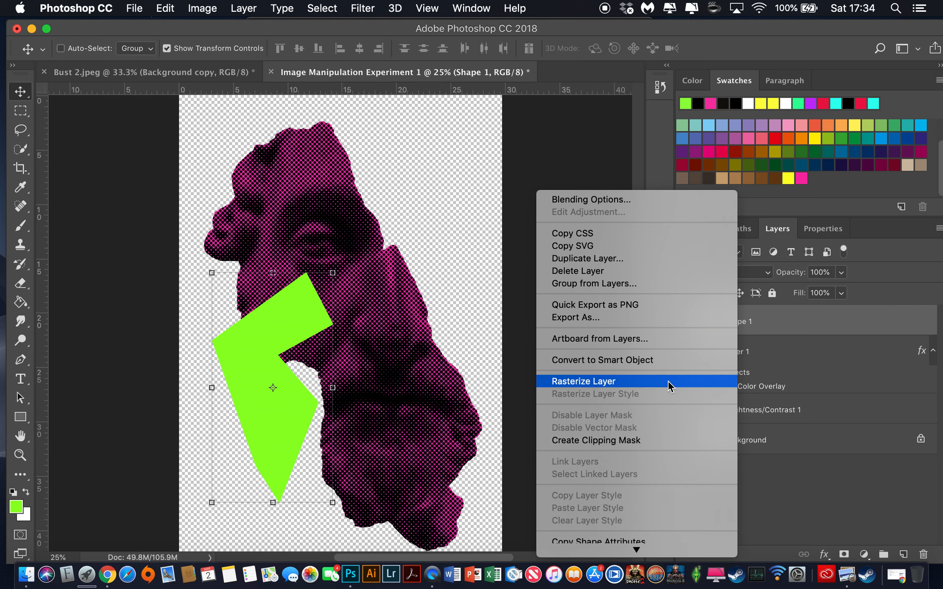
pyautogui.click(668, 382)
pyautogui.moveTo(248, 336); pyautogui.dragTo(387, 176)
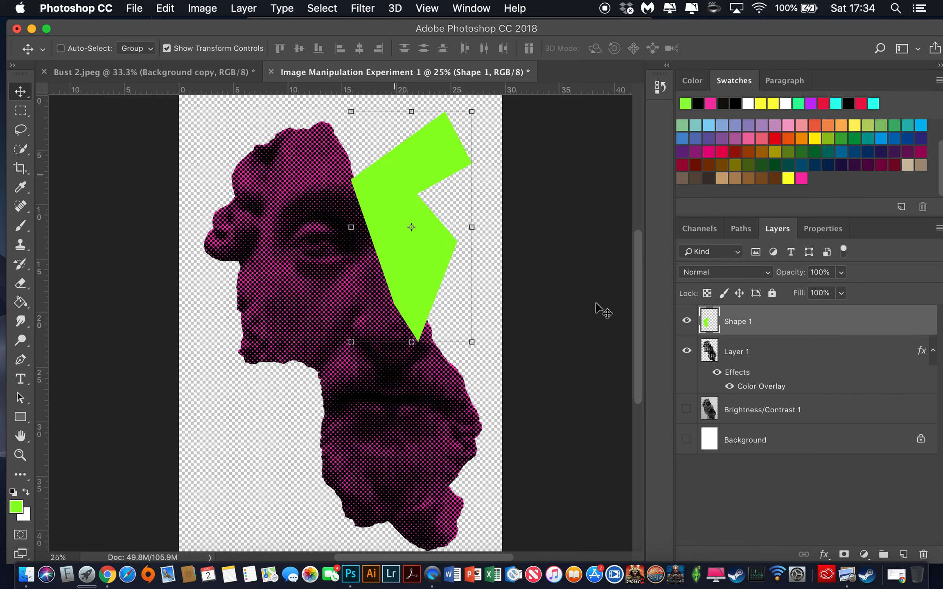
# Try Shape 1 behind the face, show the white Background, and bring the shape back in front beside the eye and nose.
pyautogui.moveTo(736, 321); pyautogui.dragTo(747, 385)
pyautogui.moveTo(430, 156); pyautogui.dragTo(461, 172)
pyautogui.click(688, 440)
pyautogui.moveTo(744, 383); pyautogui.dragTo(736, 311)
pyautogui.moveTo(429, 271); pyautogui.dragTo(404, 292)
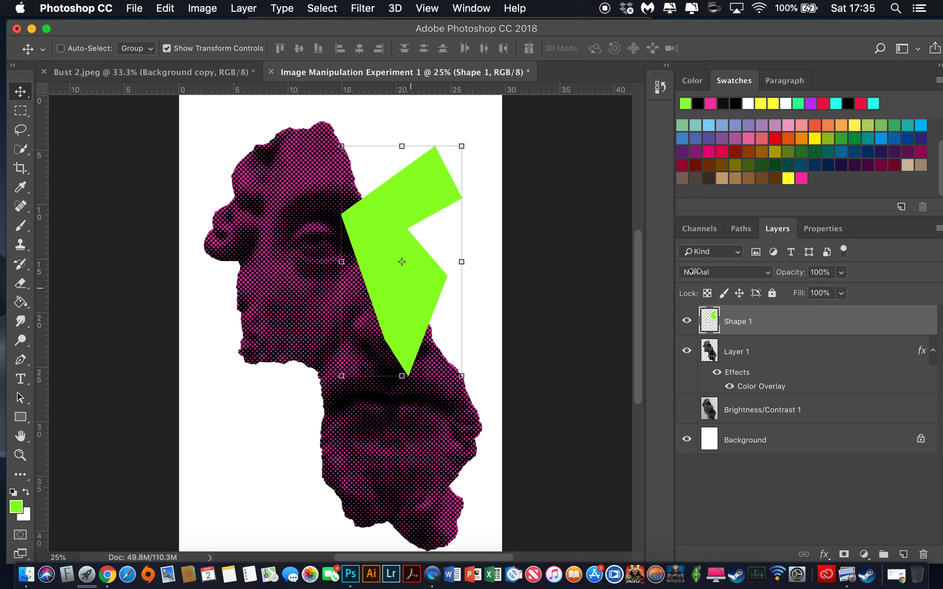
# Try the Lighten, Overlay and Hard Light blend modes on Shape 1, with the shape moved over the face's outer left side.
pyautogui.click(765, 272)
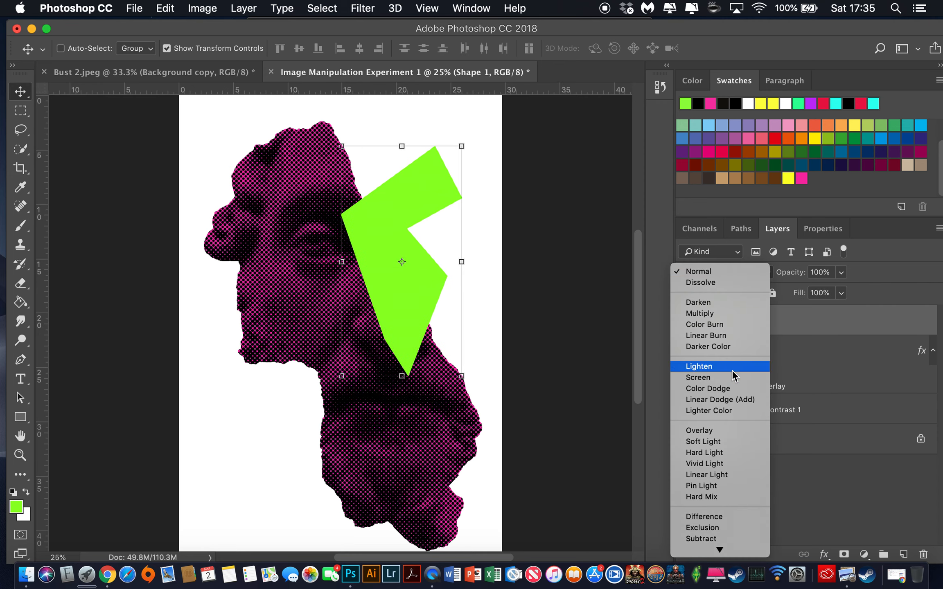
pyautogui.click(762, 366)
pyautogui.moveTo(391, 272); pyautogui.dragTo(252, 251)
pyautogui.click(766, 272)
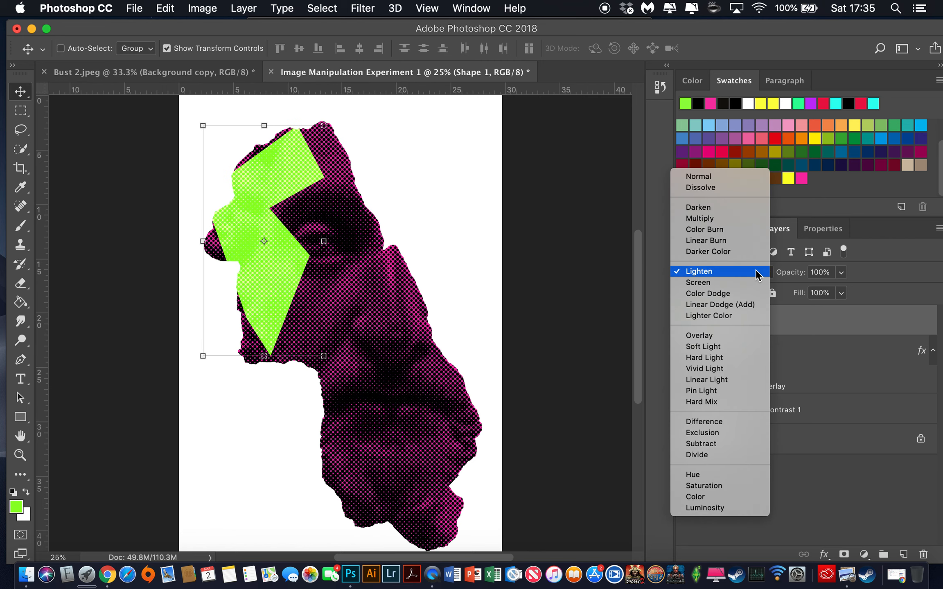
pyautogui.click(720, 337)
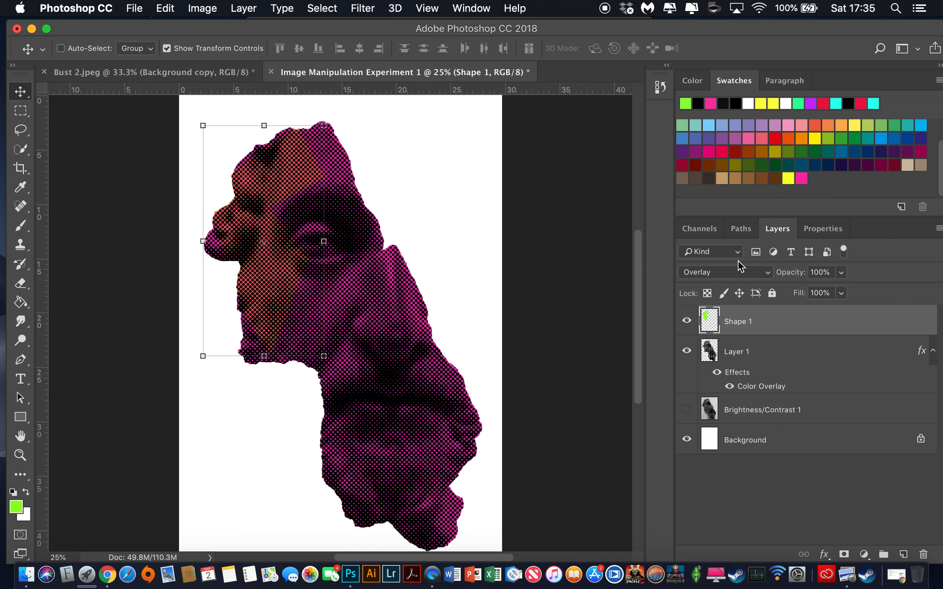
pyautogui.click(713, 274)
pyautogui.click(712, 290)
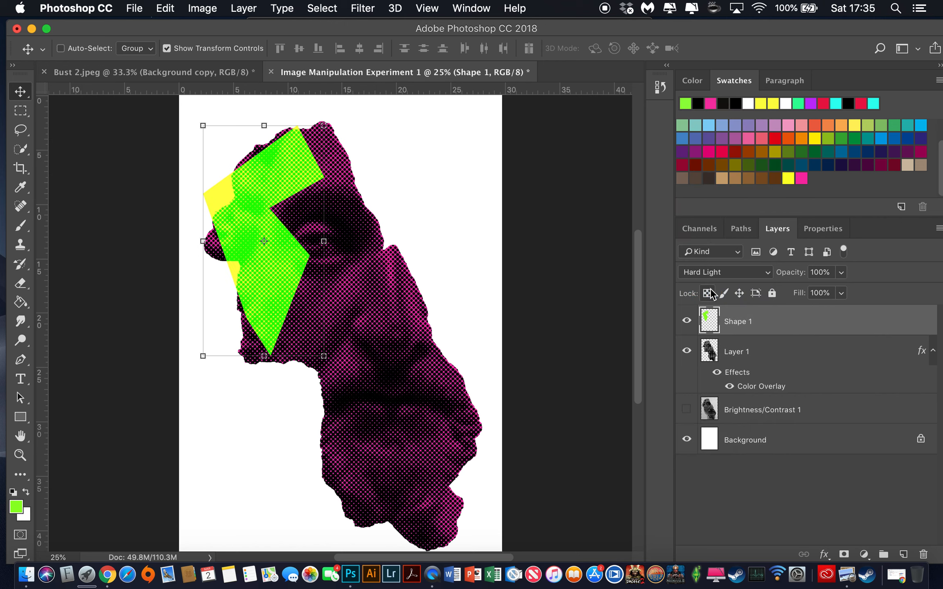
# Try the Color Burn and Darken blend modes on Shape 1, with the shape moved over the statue's eye.
pyautogui.click(729, 271)
pyautogui.click(728, 139)
pyautogui.moveTo(299, 231)
pyautogui.mouseDown()
pyautogui.moveTo(348, 256)
pyautogui.moveTo(372, 251)
pyautogui.mouseUp()
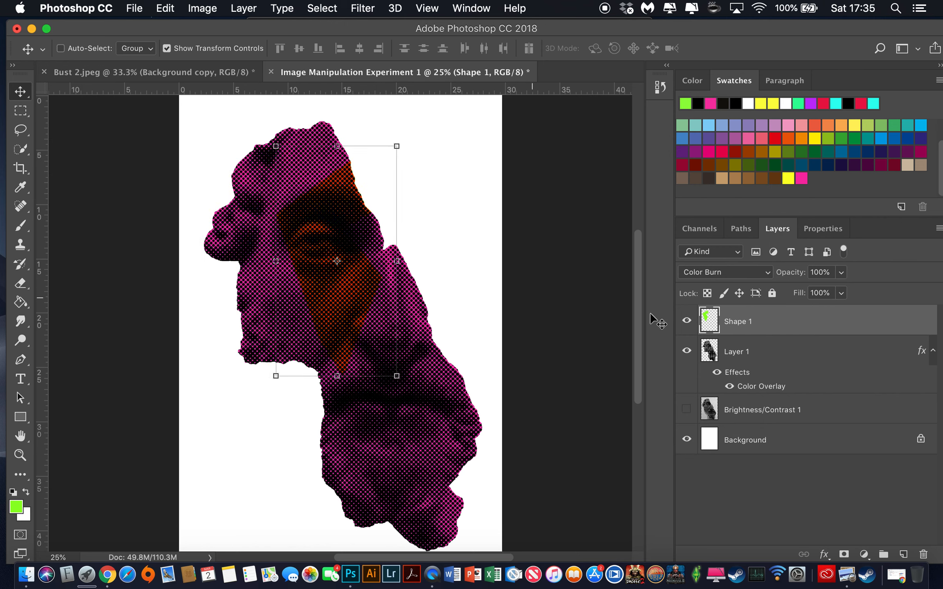
pyautogui.click(744, 273)
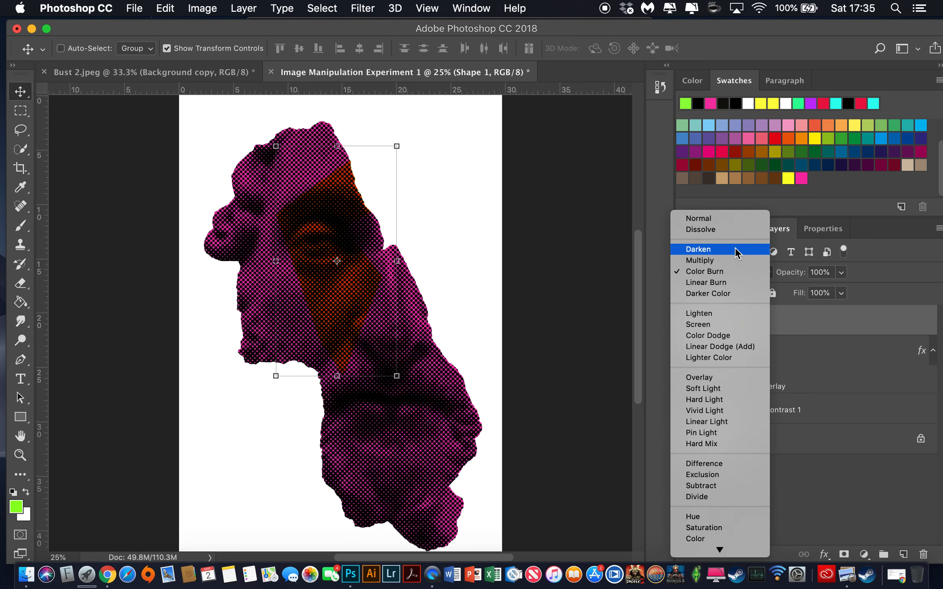
pyautogui.click(735, 248)
# Set Shape 1's blend mode to Hard Light and move the shape up across the top of the head.
pyautogui.click(732, 271)
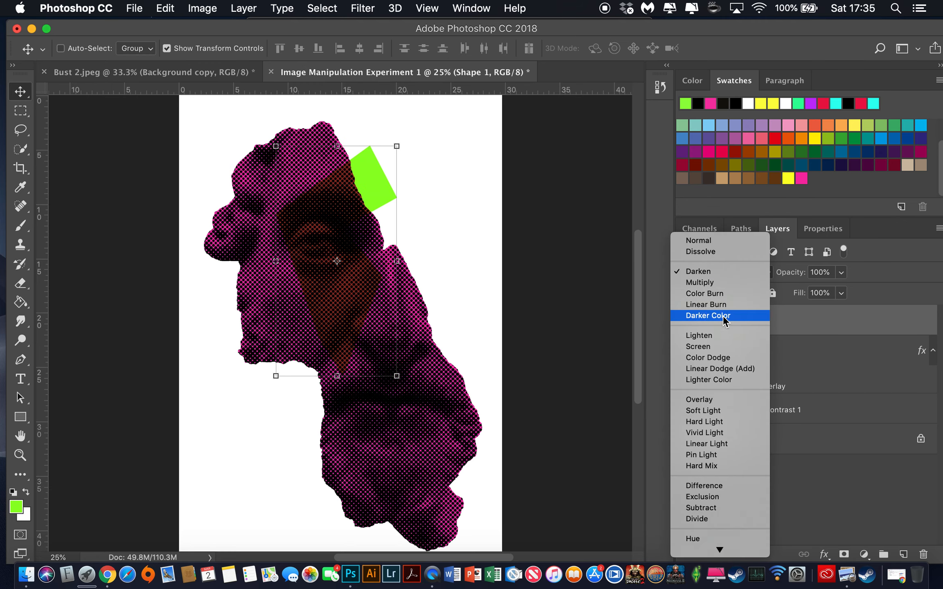
pyautogui.click(708, 422)
pyautogui.moveTo(321, 277); pyautogui.dragTo(331, 171)
pyautogui.press('super+minus')
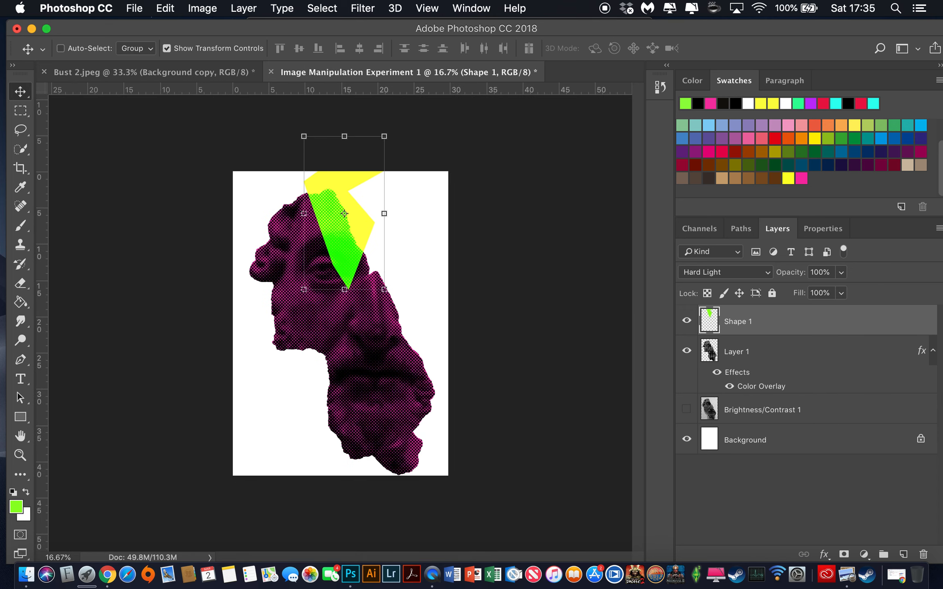
# Scale the halftone face on Layer 1 to about 69% and move it to the upper-left part of the page.
pyautogui.click(765, 356)
pyautogui.press('super+t')
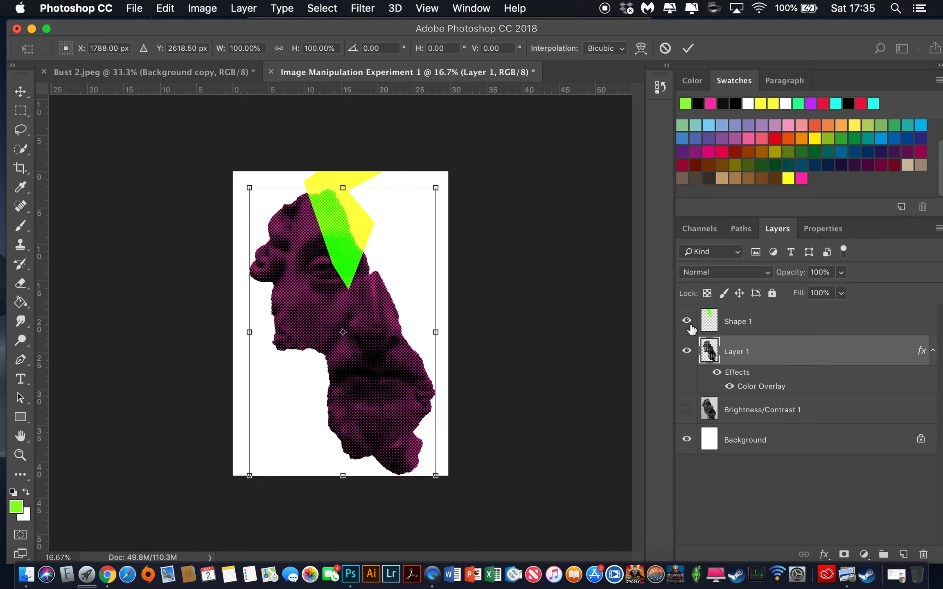
pyautogui.moveTo(435, 184); pyautogui.dragTo(362, 254)
pyautogui.moveTo(312, 334); pyautogui.dragTo(307, 234)
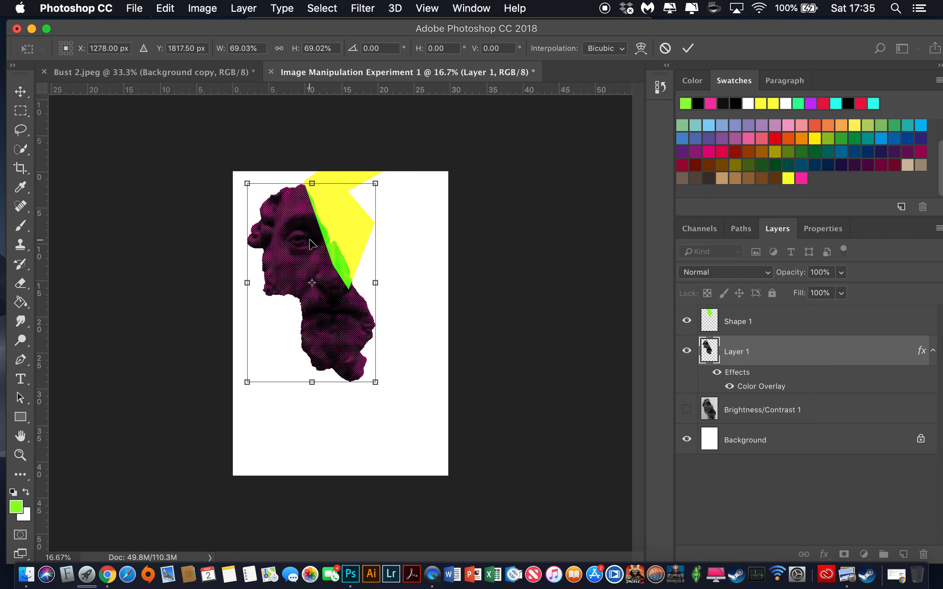
pyautogui.press('Return')
# Enlarge Shape 1, rotate it clockwise, and place it across the statue's chin and the lower-left part of the page.
pyautogui.click(752, 319)
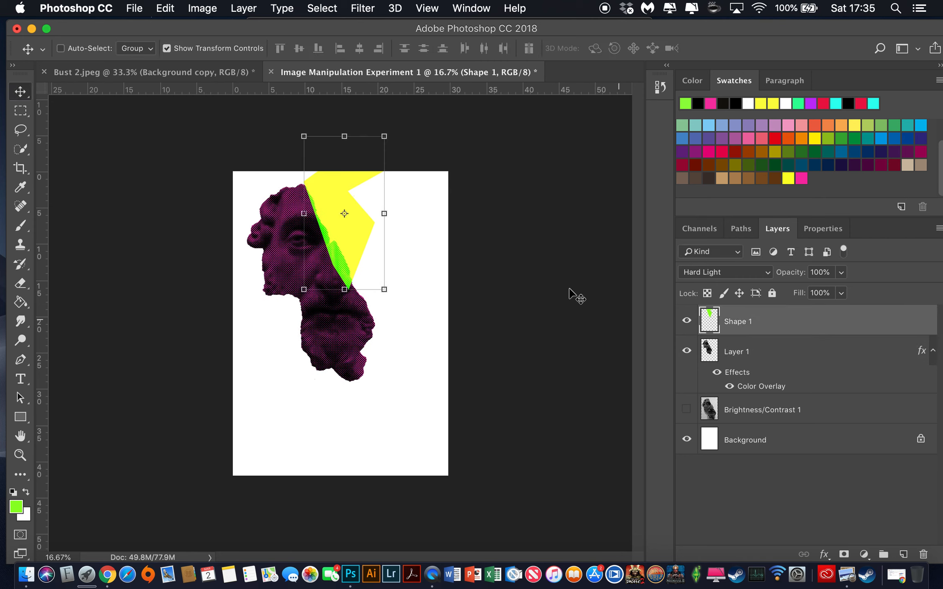
pyautogui.moveTo(348, 233); pyautogui.dragTo(342, 255)
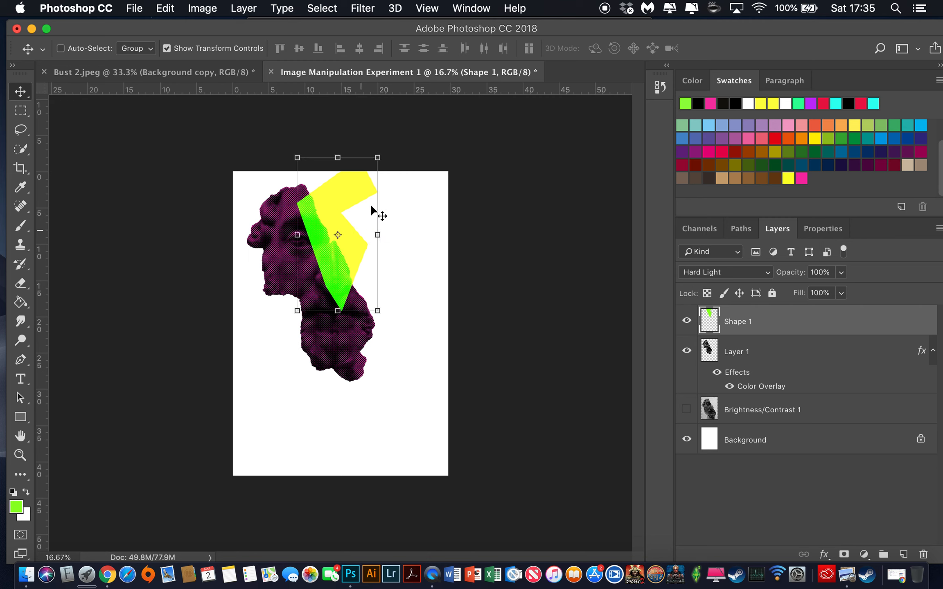
pyautogui.moveTo(392, 144); pyautogui.dragTo(442, 224)
pyautogui.moveTo(377, 218); pyautogui.dragTo(545, 281)
pyautogui.moveTo(402, 252); pyautogui.dragTo(268, 397)
pyautogui.press('Return')
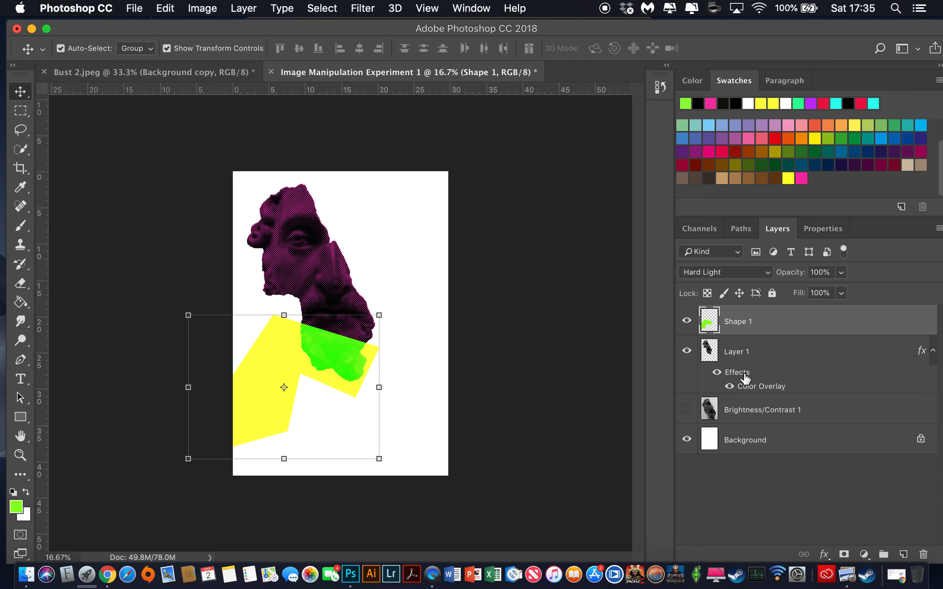
# Draw a green circle about 1646 px in diameter beside the upper part of the statue's face with the Ellipse tool.
pyautogui.press('super+equal')
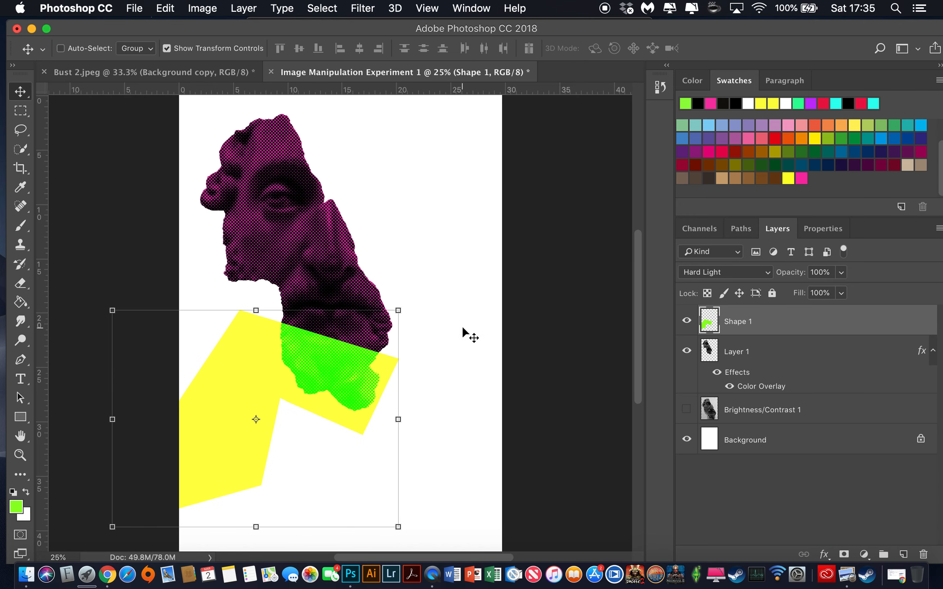
pyautogui.click(24, 359)
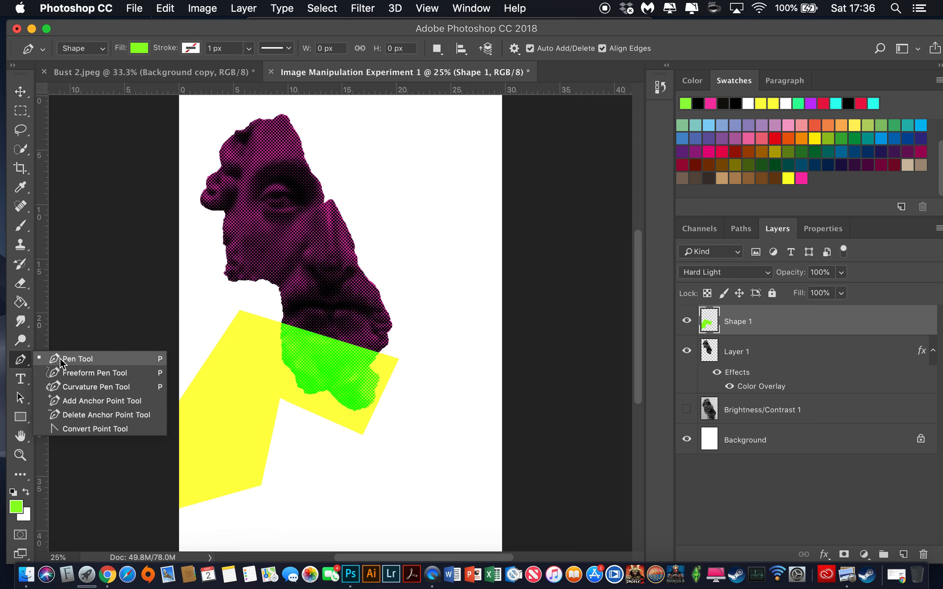
pyautogui.click(28, 358)
pyautogui.click(22, 419)
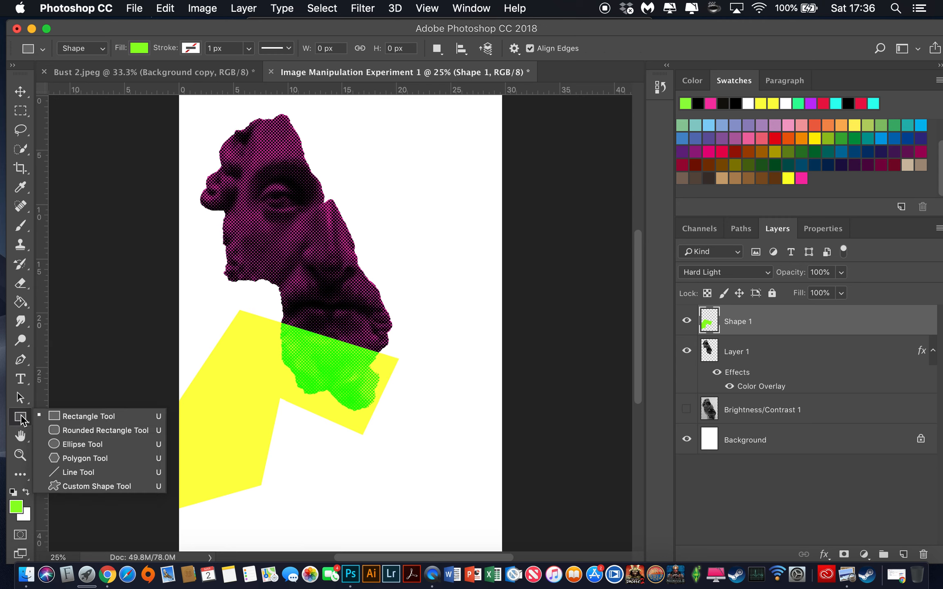
pyautogui.click(71, 442)
pyautogui.moveTo(326, 136); pyautogui.dragTo(484, 290)
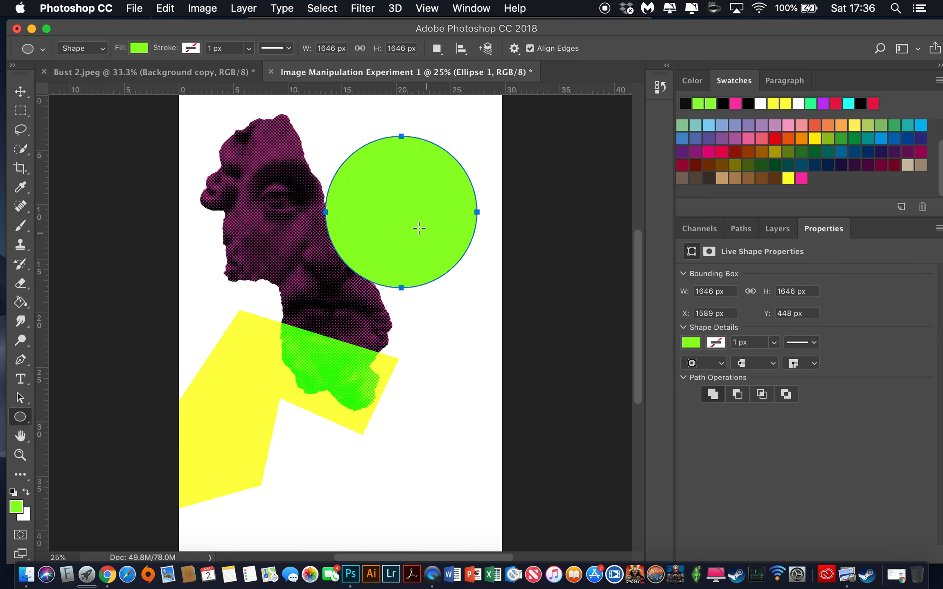
# Rasterize the green circle's Ellipse 1 layer.
pyautogui.click(777, 228)
pyautogui.rightClick(745, 322)
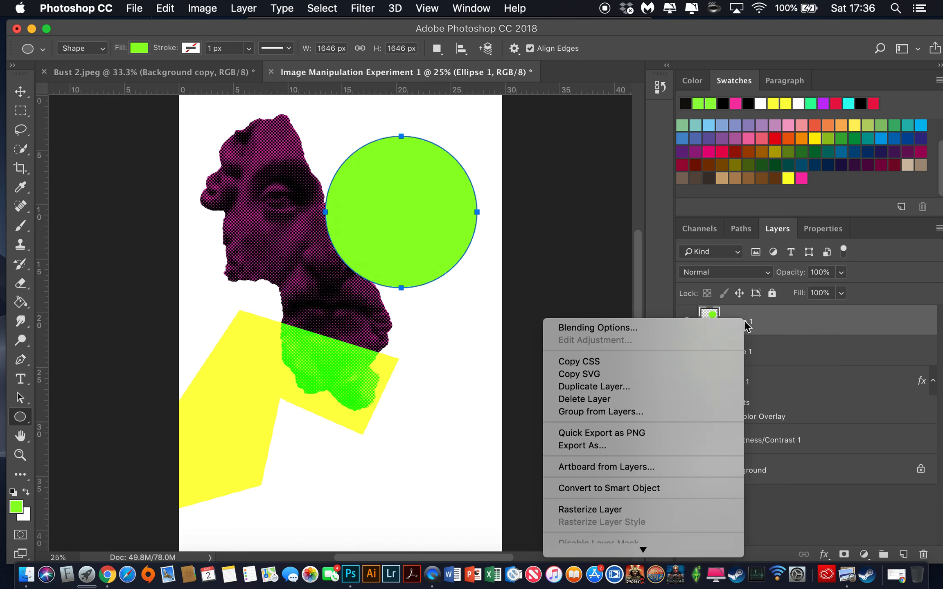
pyautogui.click(598, 315)
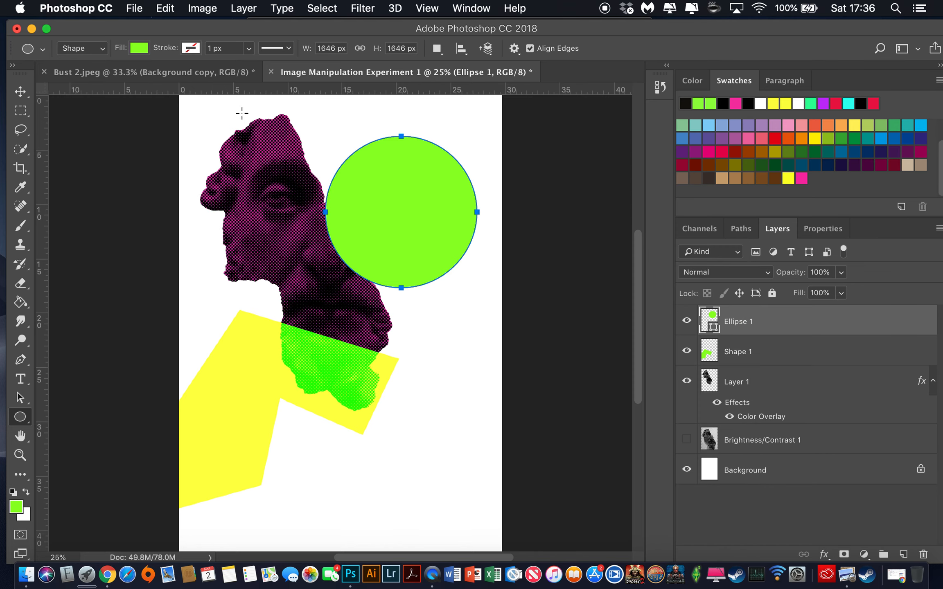
# Move Ellipse 1 below Layer 1 in the layer stack and place the circle behind the statue's nose and cheek.
pyautogui.click(23, 90)
pyautogui.moveTo(396, 237); pyautogui.dragTo(347, 182)
pyautogui.moveTo(770, 323); pyautogui.dragTo(772, 428)
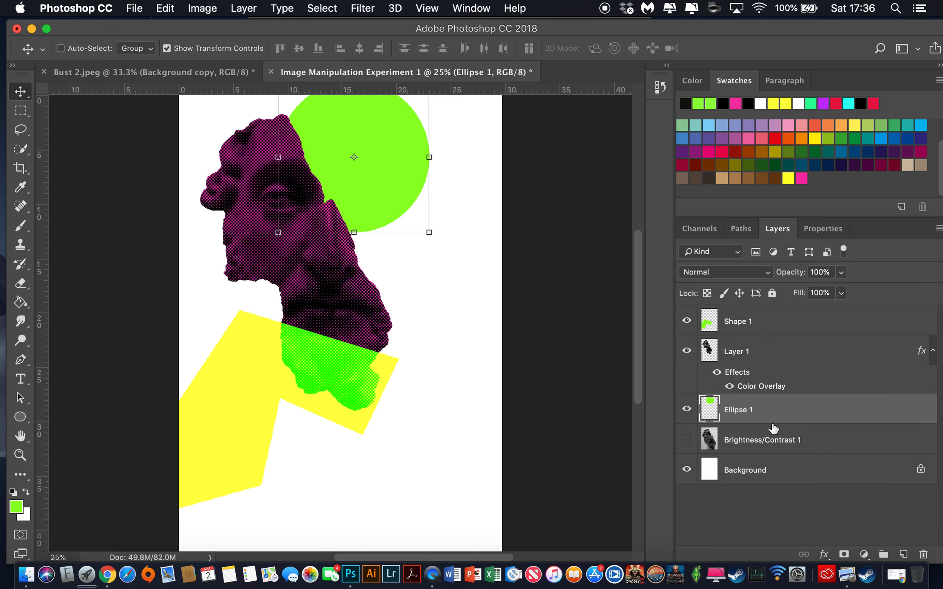
pyautogui.moveTo(402, 170); pyautogui.dragTo(371, 255)
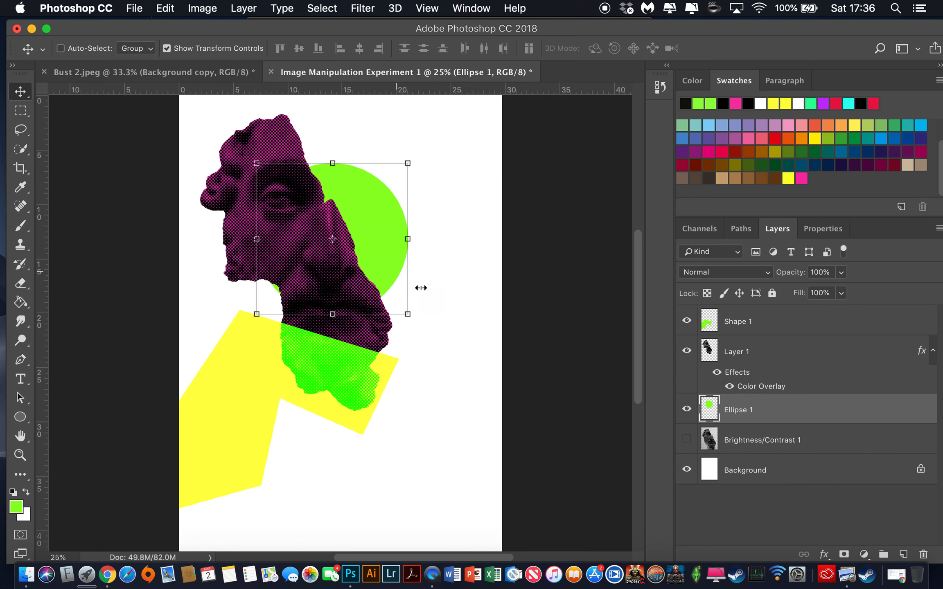
# Hide the Shape 1, Layer 1 and Ellipse 1 layers and add a new empty layer above Shape 1.
pyautogui.click(773, 328)
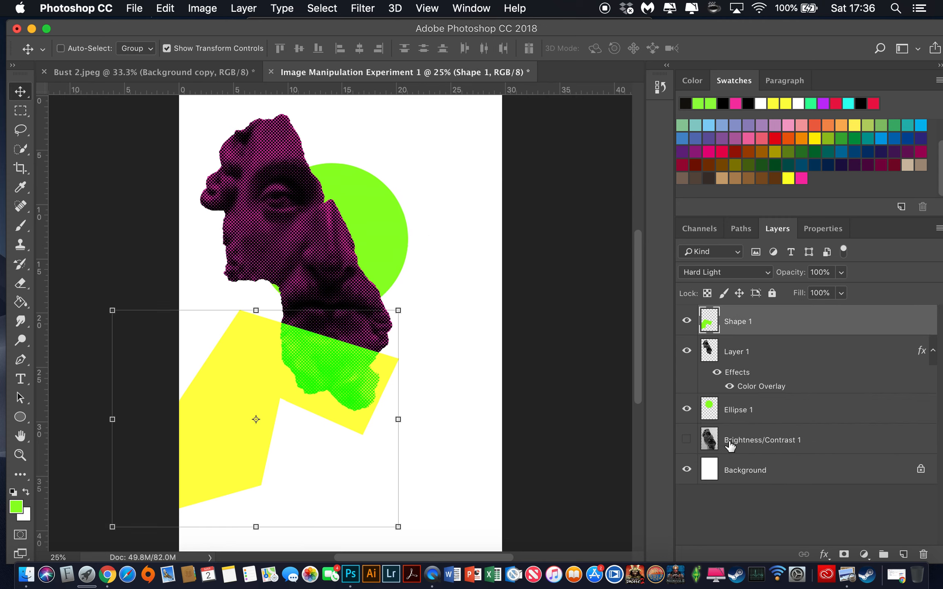
pyautogui.moveTo(683, 411); pyautogui.dragTo(691, 335)
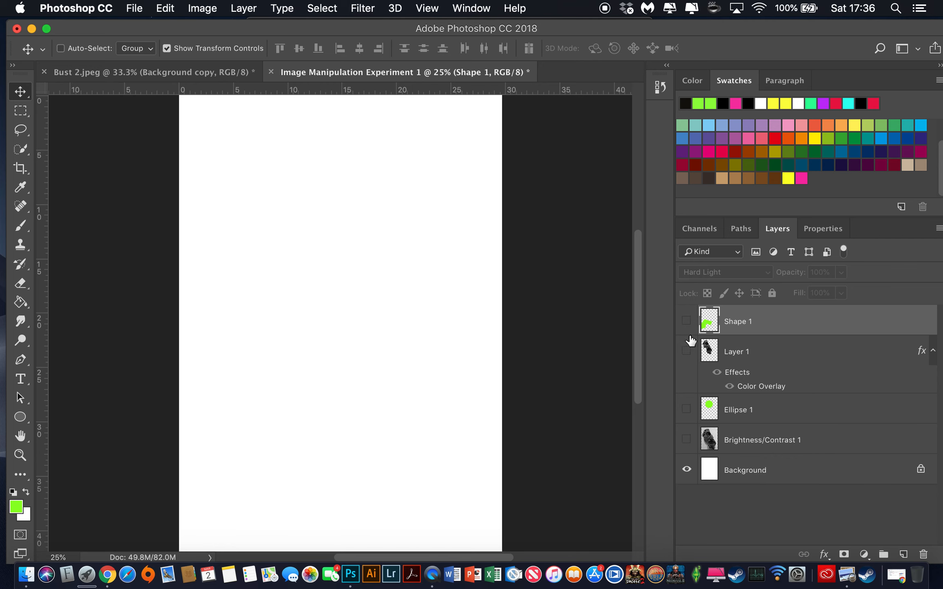
pyautogui.click(903, 555)
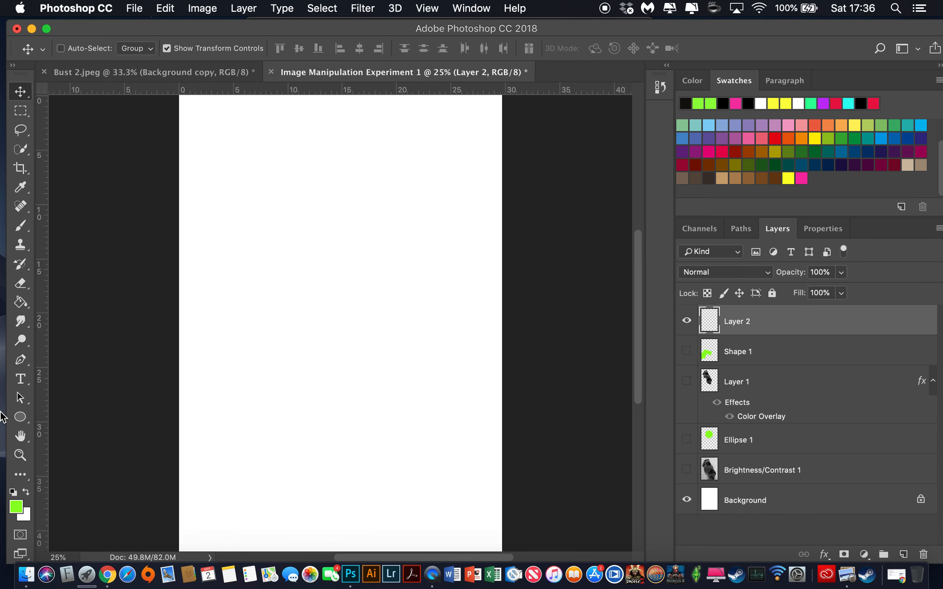
# Reset the foreground and background colors to the default black and white.
pyautogui.click(19, 510)
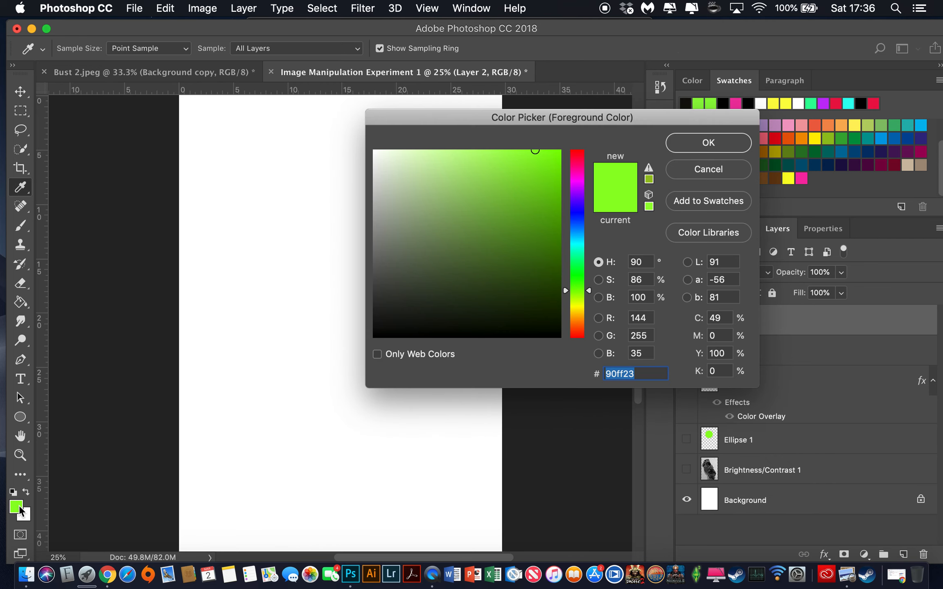
pyautogui.click(688, 170)
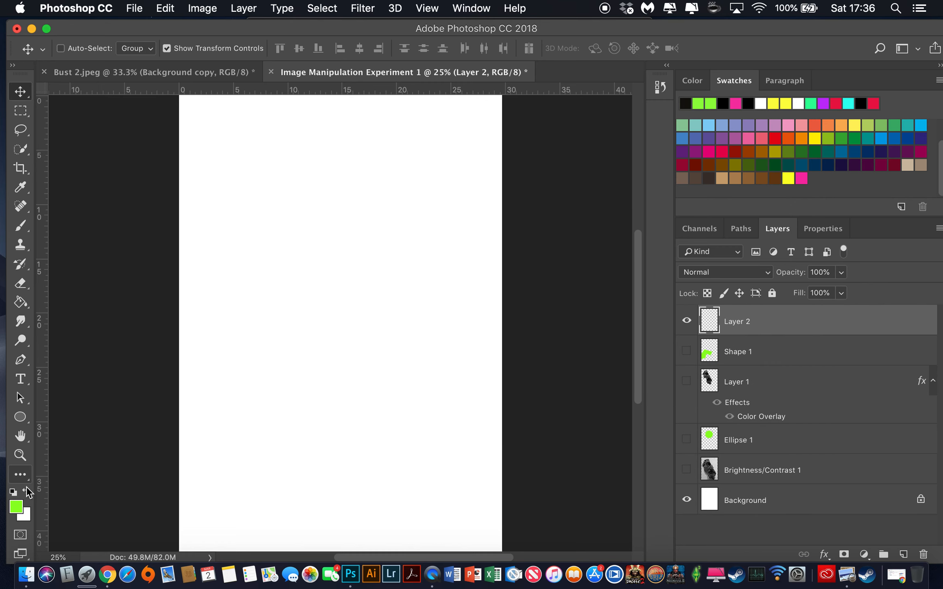
pyautogui.click(14, 494)
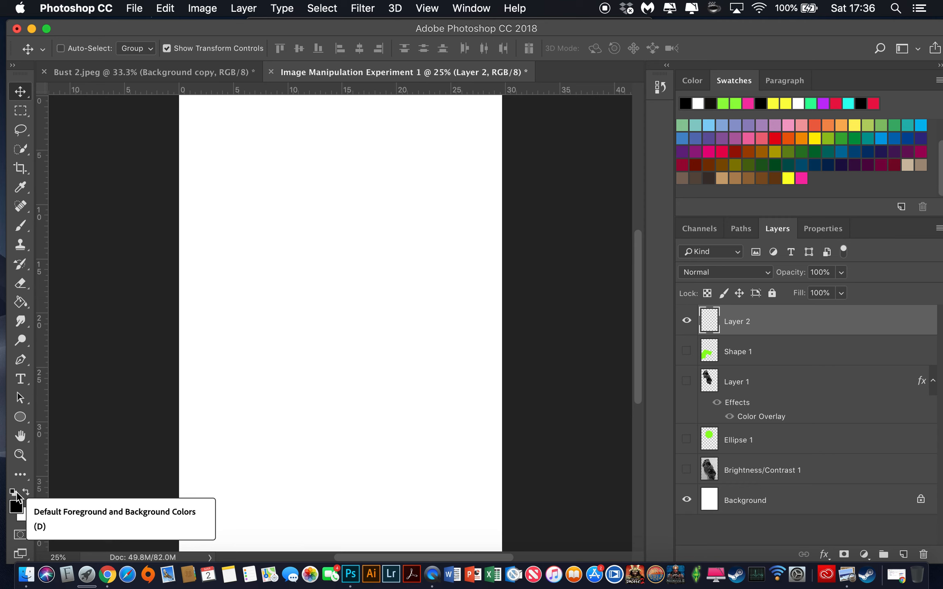
# Switch to the Rectangle tool with a black fill, ready to draw a shape on the blank page.
pyautogui.click(22, 416)
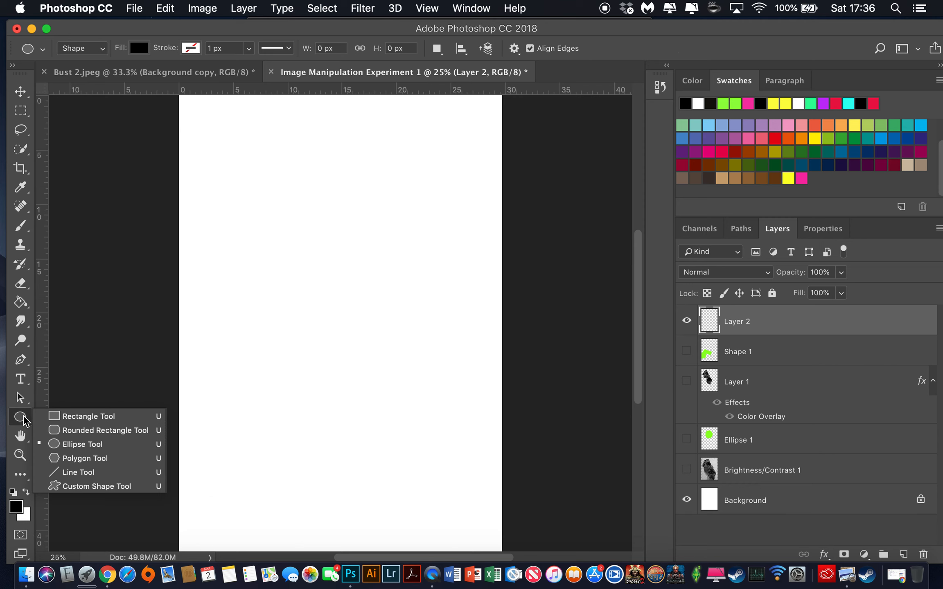
pyautogui.click(83, 416)
pyautogui.press('super+minus')
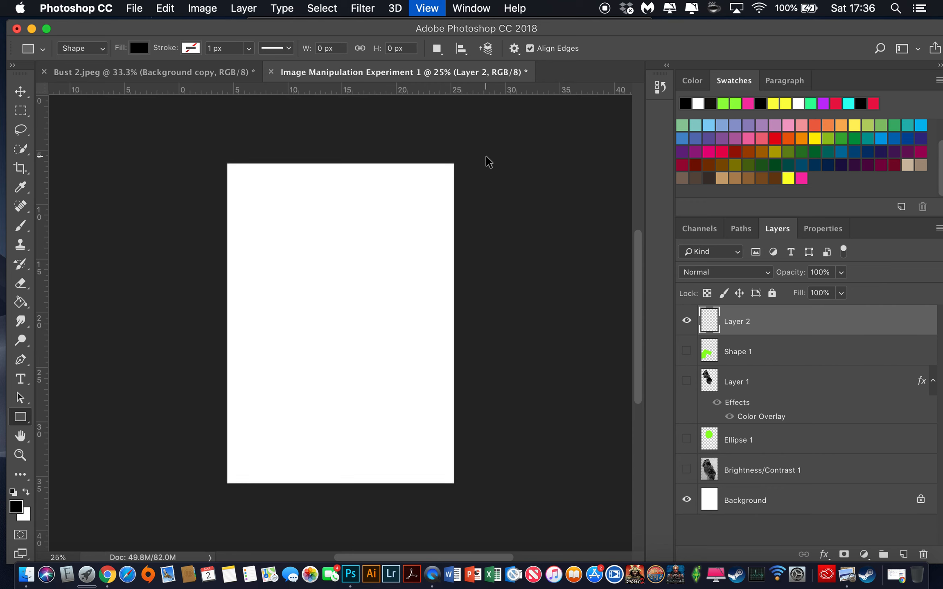